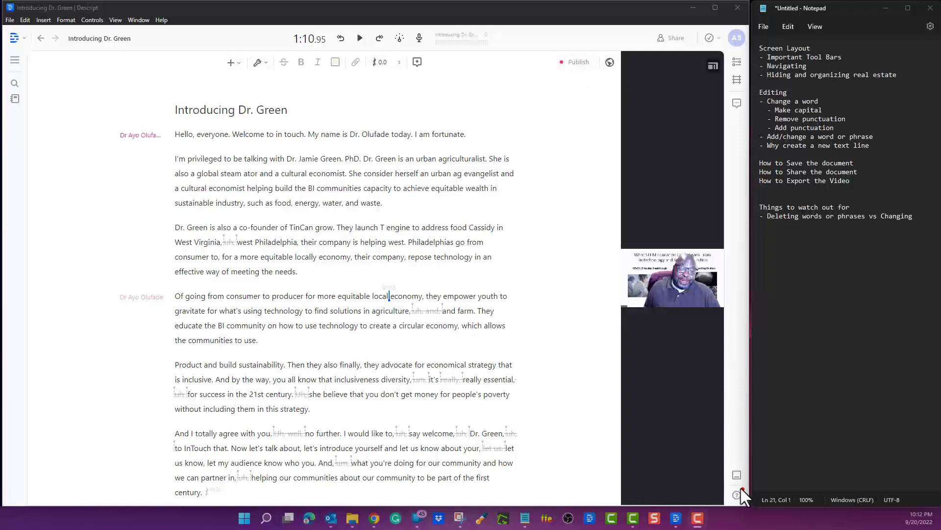
Show the timeline beneath the script to view it, and hide it again.
{"action": "left_click", "coordinate": [737, 473]}
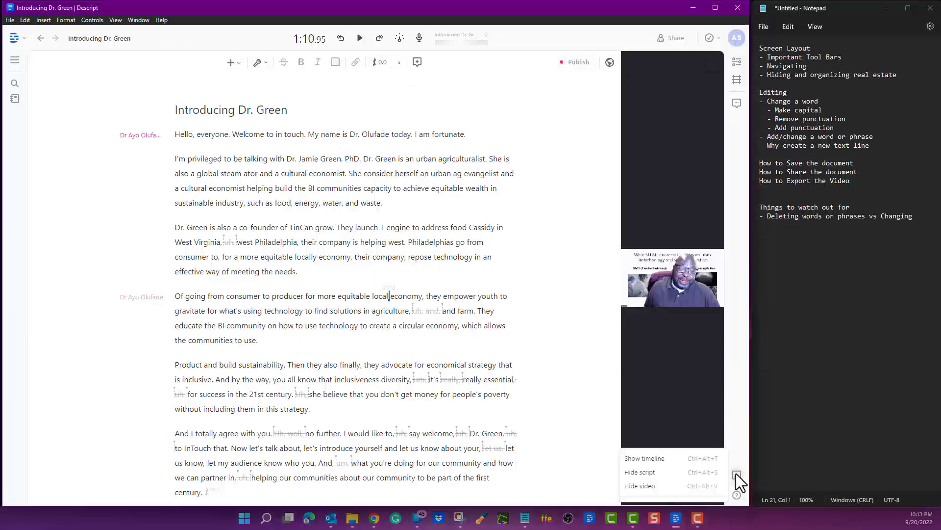
{"action": "left_click", "coordinate": [637, 458]}
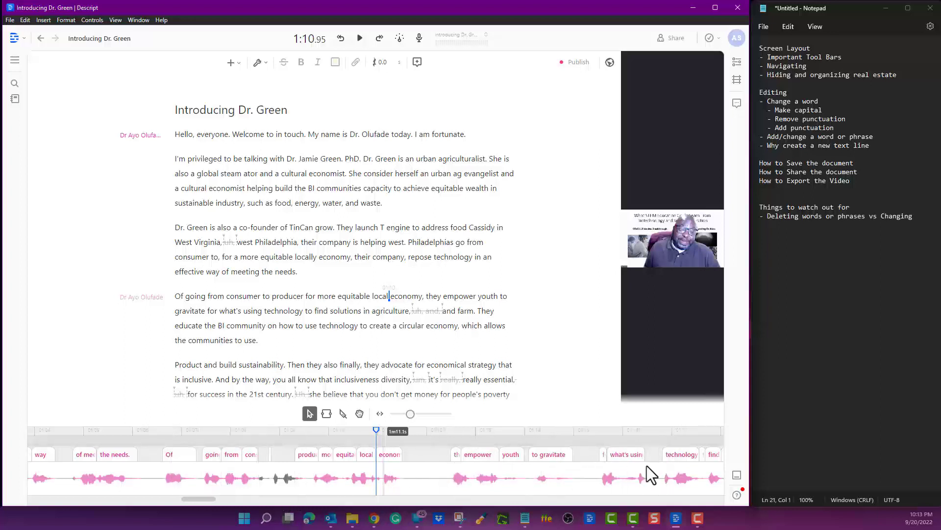
{"action": "left_click", "coordinate": [737, 476]}
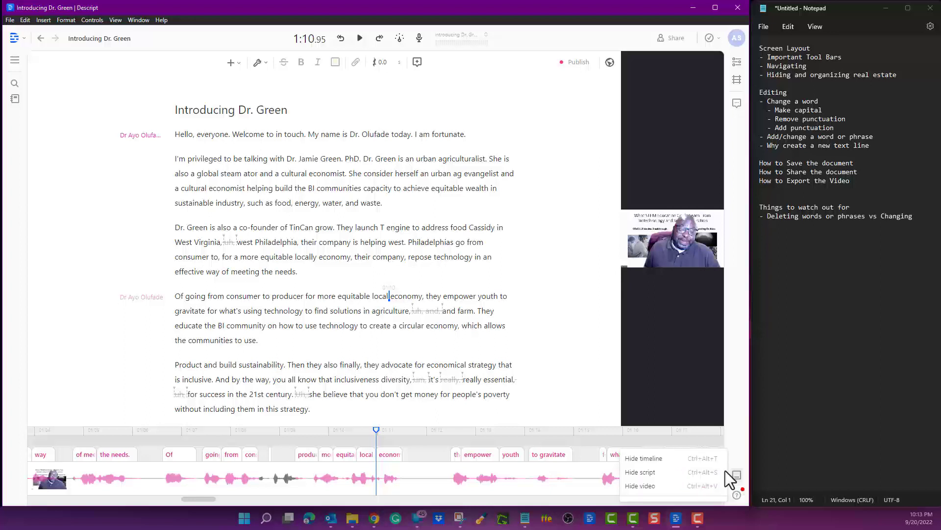
{"action": "left_click", "coordinate": [701, 459]}
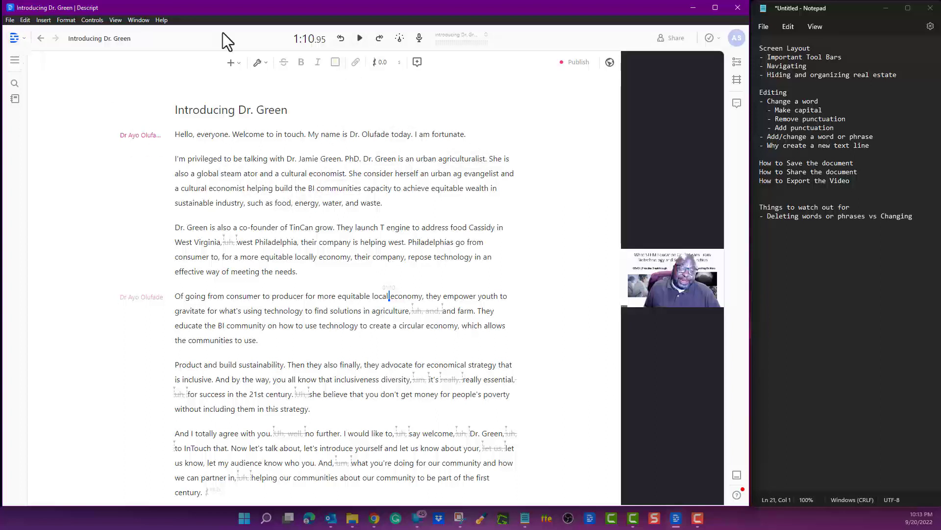
{"action": "left_click", "coordinate": [8, 20]}
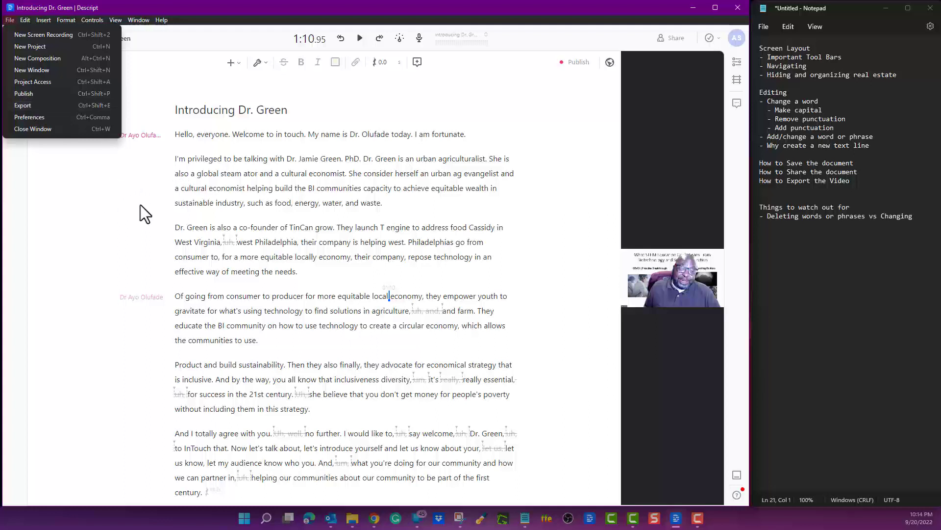
{"action": "left_click", "coordinate": [99, 188]}
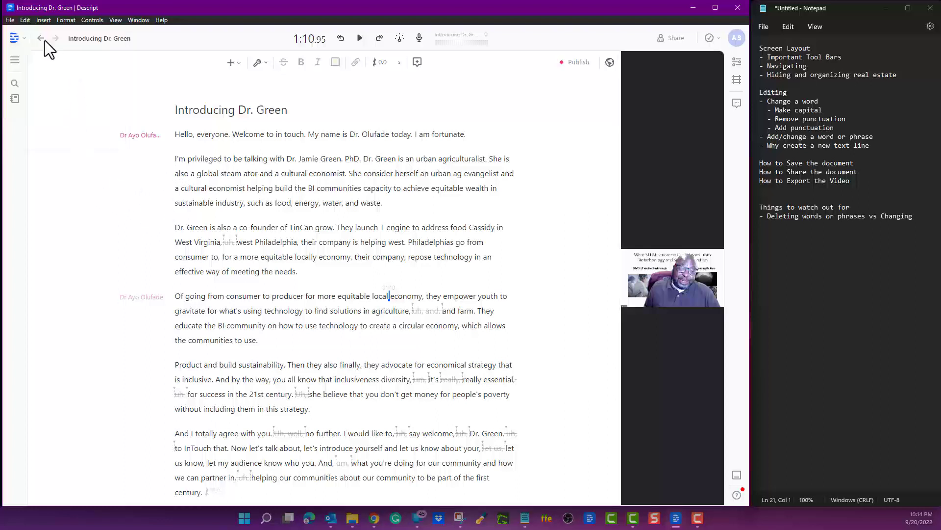
Open the keyboard shortcuts reference, look through its playback, timeline, tools and view sections, and close it.
{"action": "left_click", "coordinate": [160, 20]}
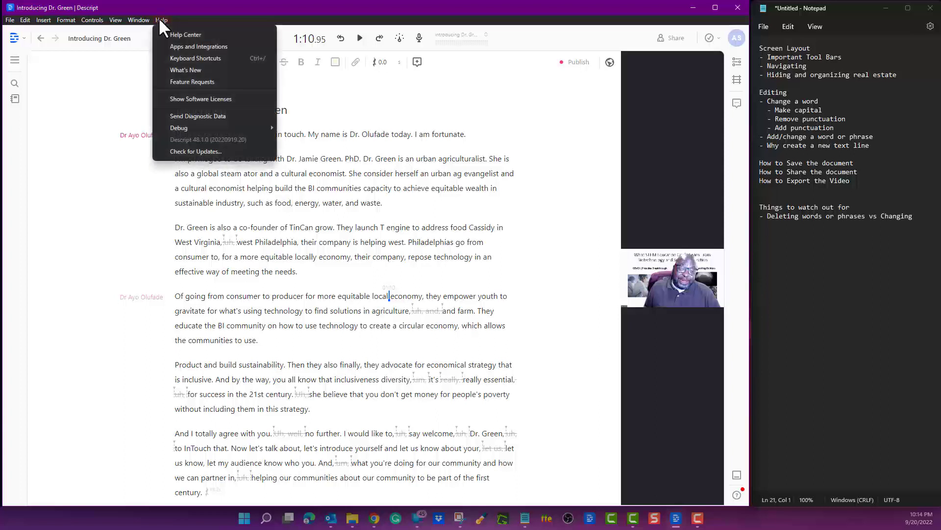
{"action": "left_click", "coordinate": [231, 57]}
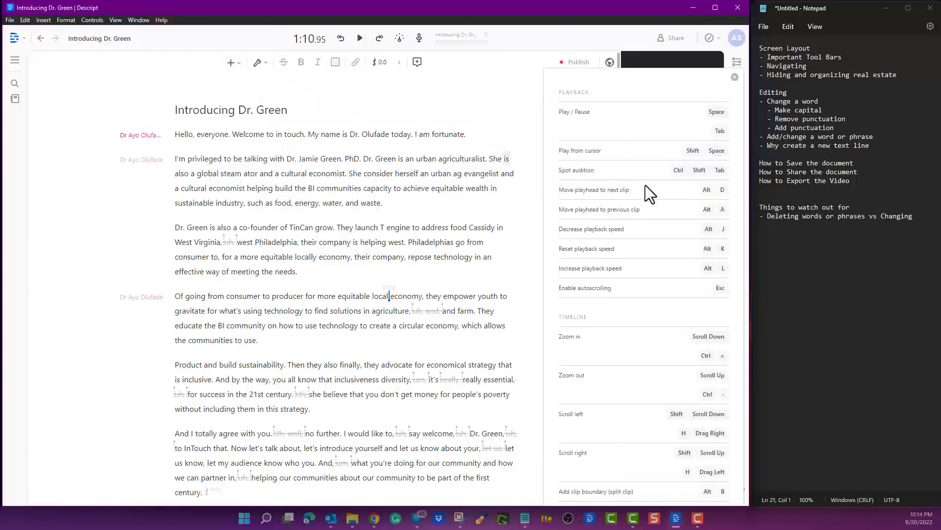
{"action": "scroll", "coordinate": [673, 353], "scroll_direction": "down", "scroll_amount": 15}
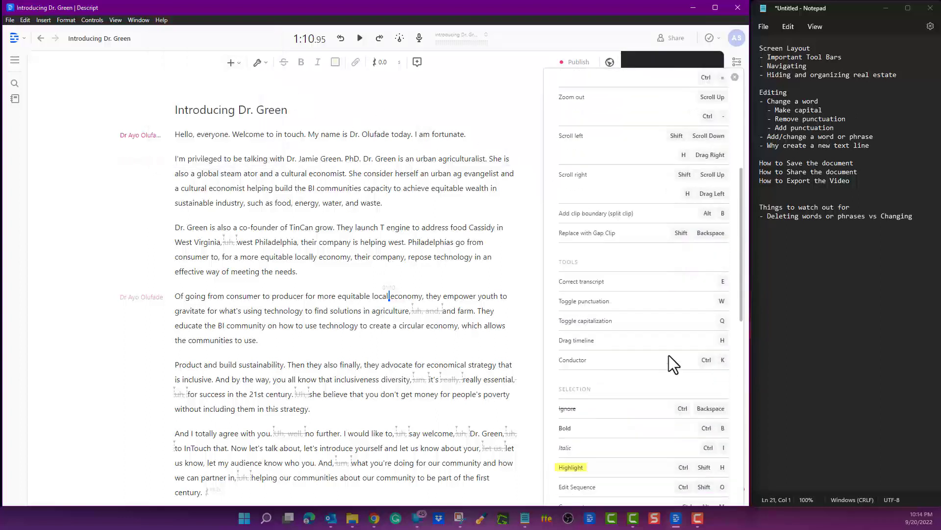
{"action": "scroll", "coordinate": [657, 351], "scroll_direction": "up", "scroll_amount": 8}
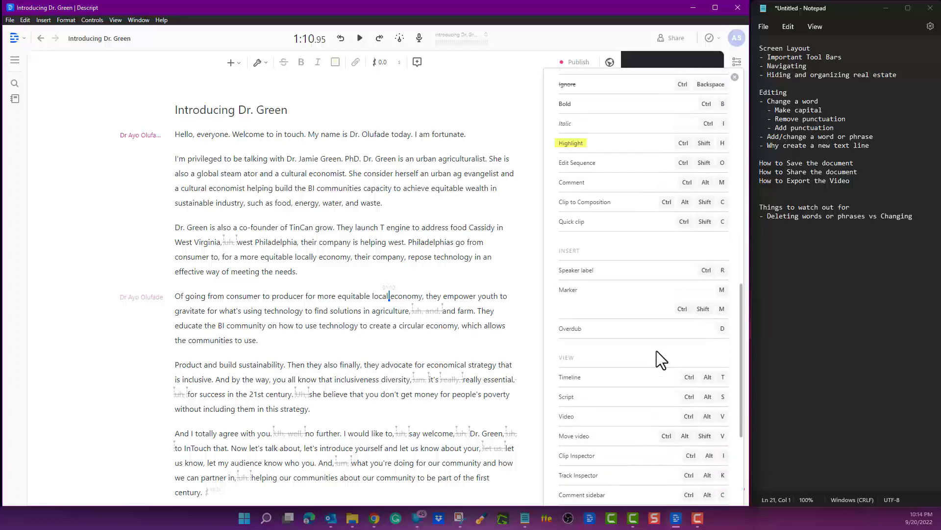
{"action": "scroll", "coordinate": [657, 352], "scroll_direction": "up", "scroll_amount": 5}
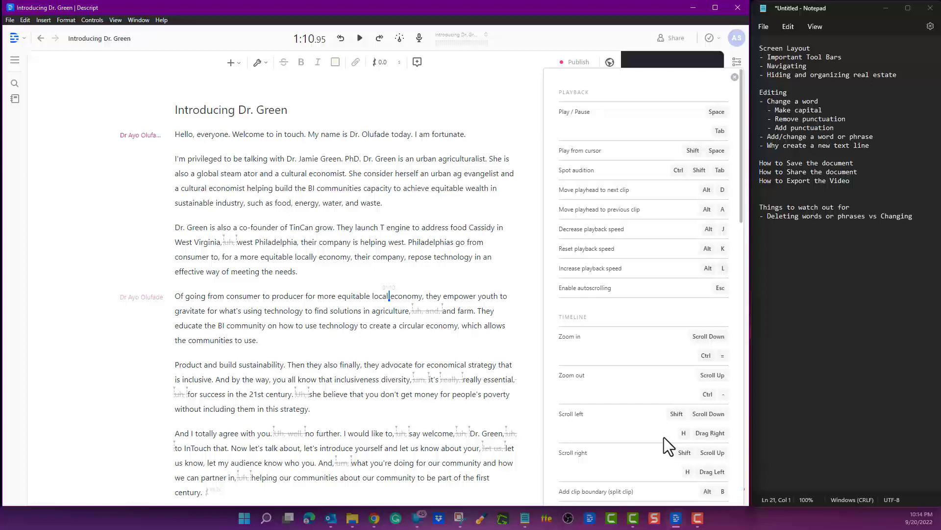
{"action": "left_click", "coordinate": [358, 344]}
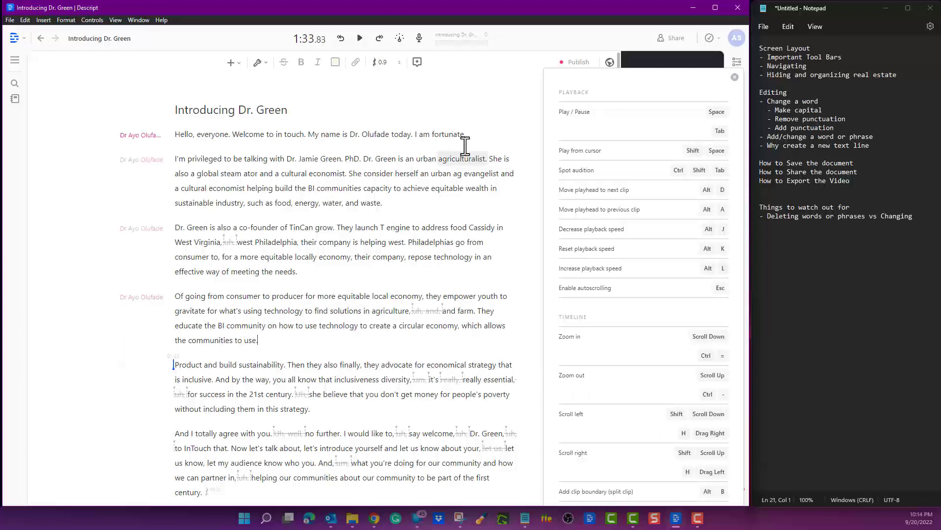
{"action": "left_click", "coordinate": [734, 77]}
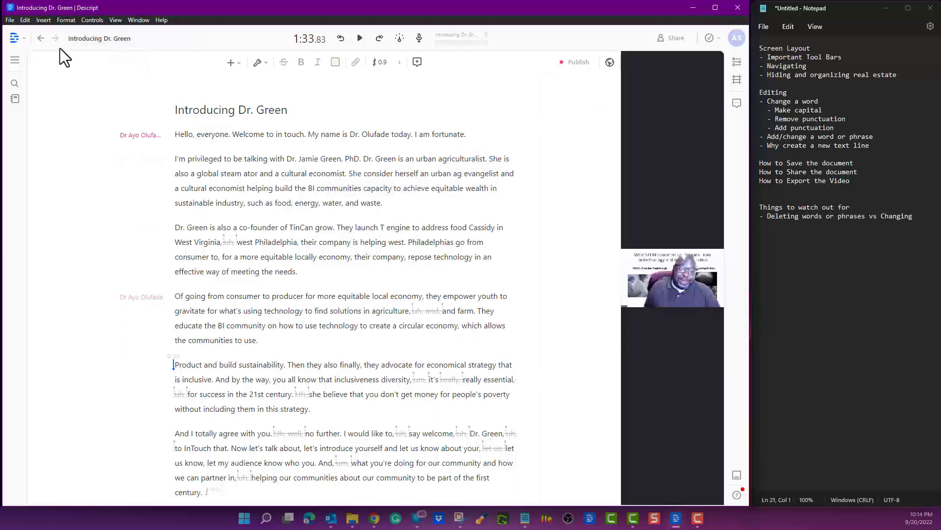
Review the project-level options and go back to the Drive.
{"action": "left_click", "coordinate": [17, 38]}
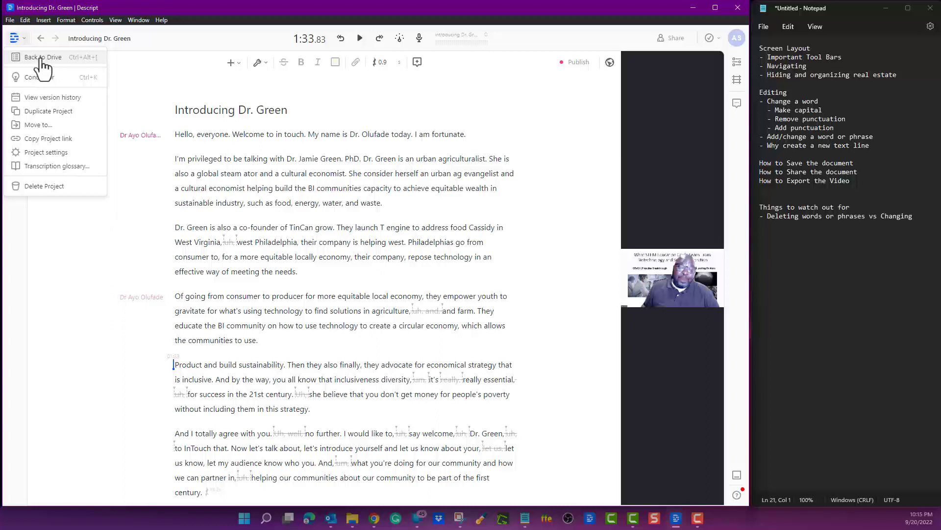
{"action": "left_click", "coordinate": [144, 84]}
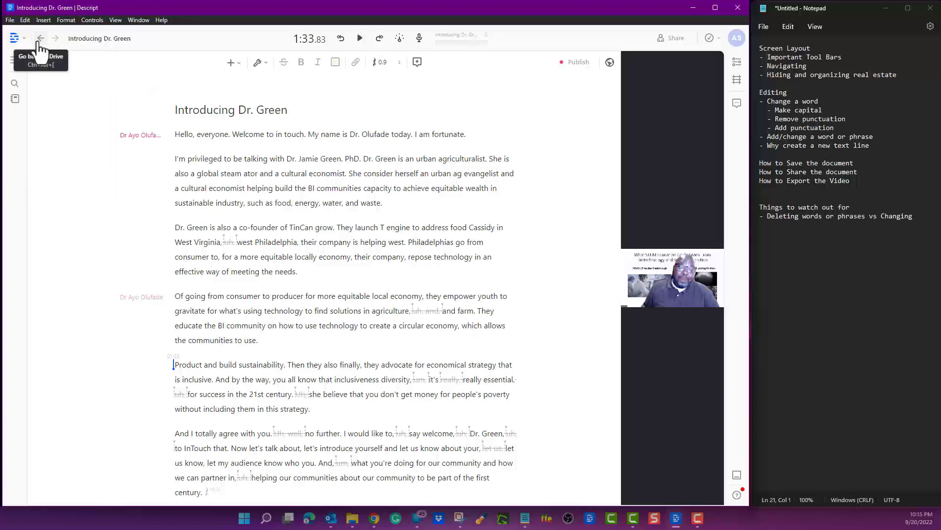
{"action": "left_click", "coordinate": [15, 41]}
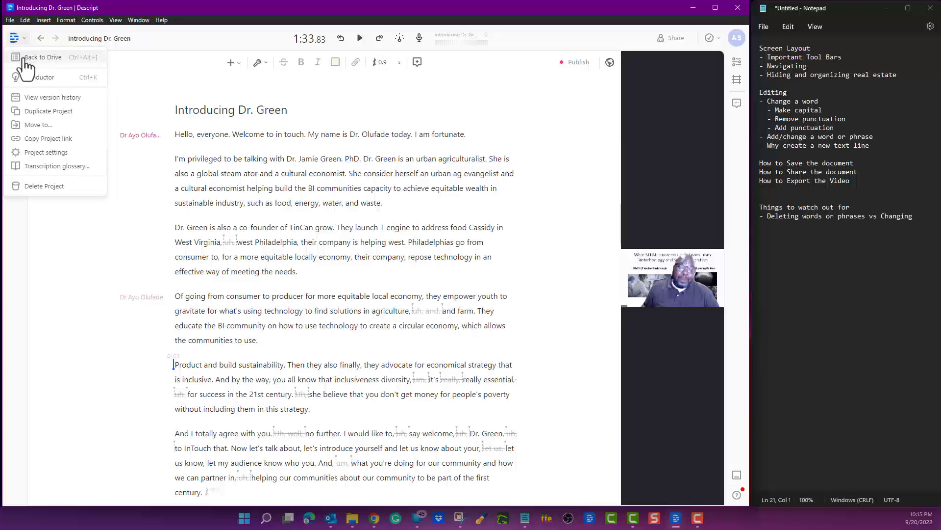
{"action": "left_click", "coordinate": [23, 58]}
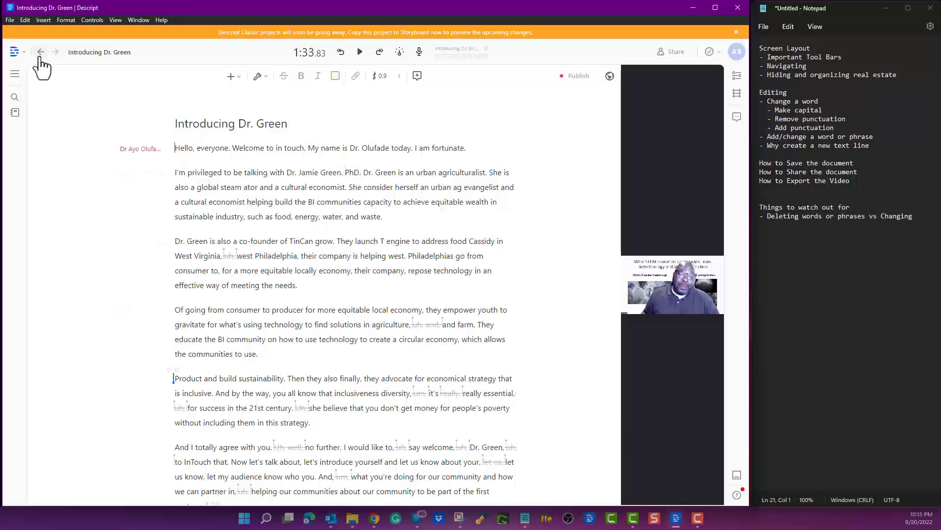
Open the project name for editing and leave it without entering anything.
{"action": "left_click", "coordinate": [141, 52]}
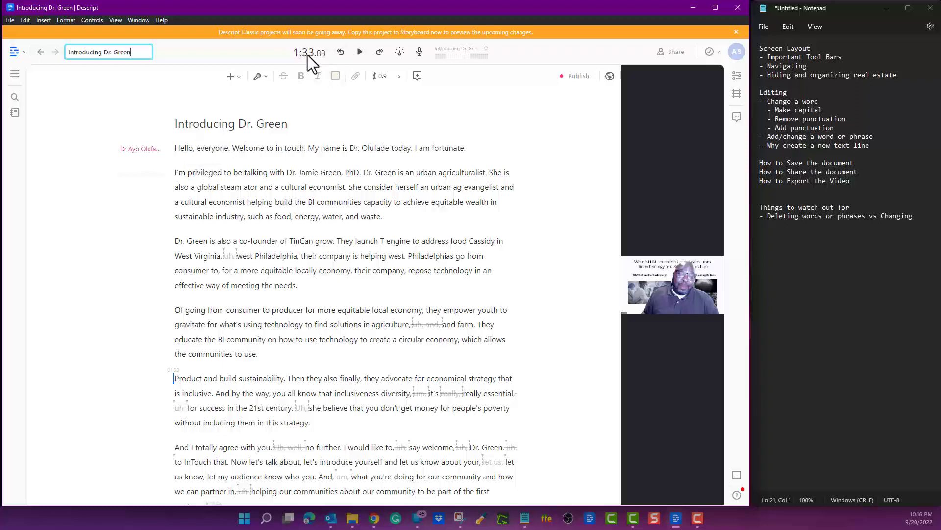
{"action": "left_click", "coordinate": [278, 54]}
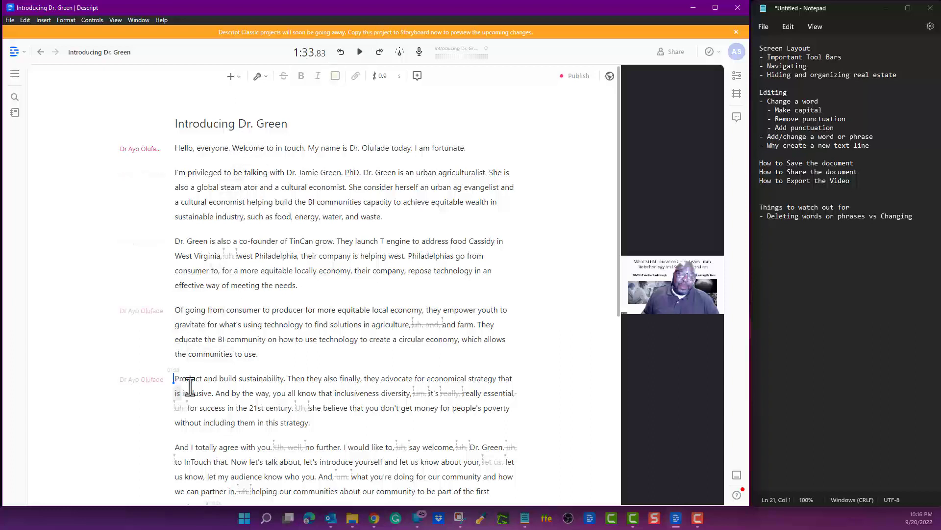
Move the playhead to different words in the script, ending just before "don't get money" in the fifth paragraph.
{"action": "left_click", "coordinate": [294, 379]}
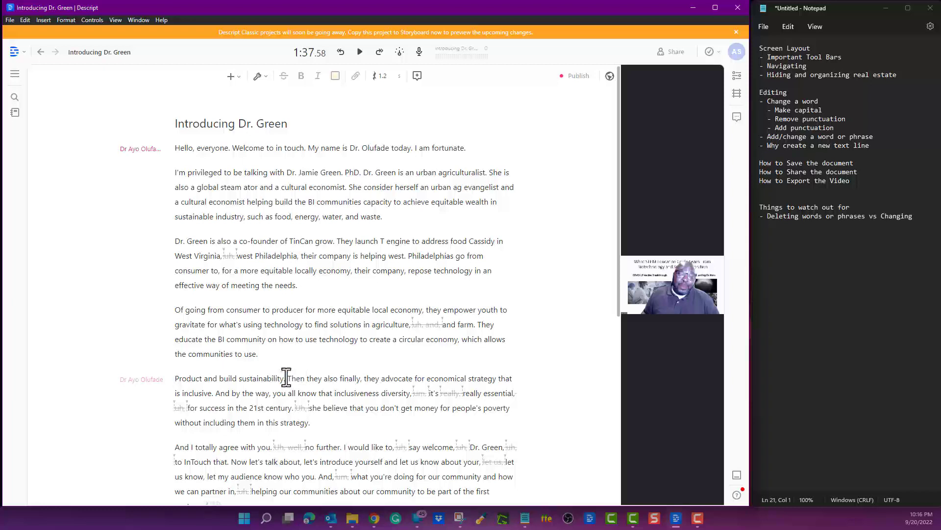
{"action": "left_click", "coordinate": [448, 309]}
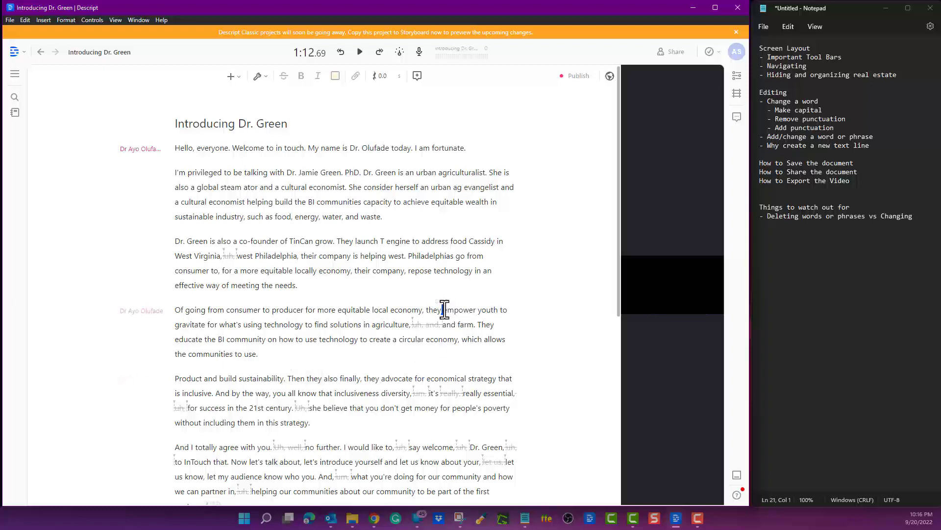
{"action": "left_click", "coordinate": [388, 411]}
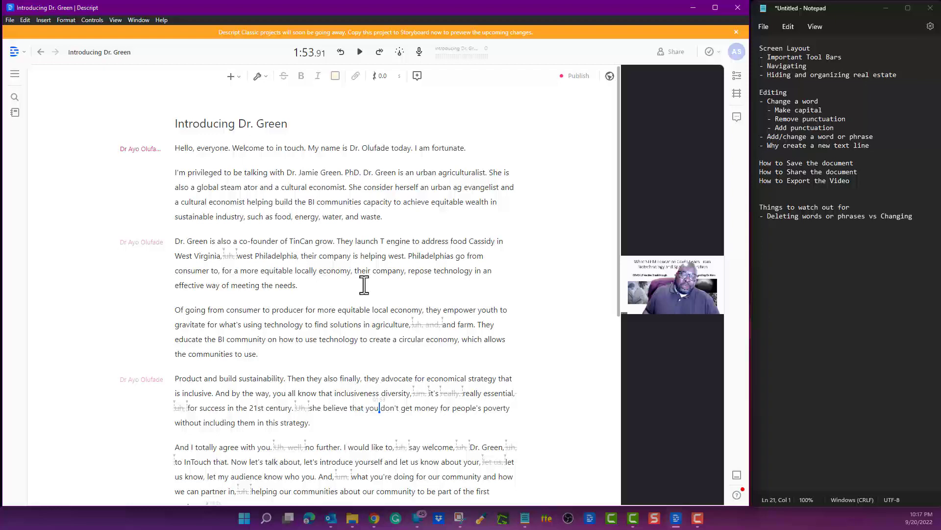
View the video clip's properties and the list of all tracks, and close the inspector.
{"action": "left_click", "coordinate": [736, 76]}
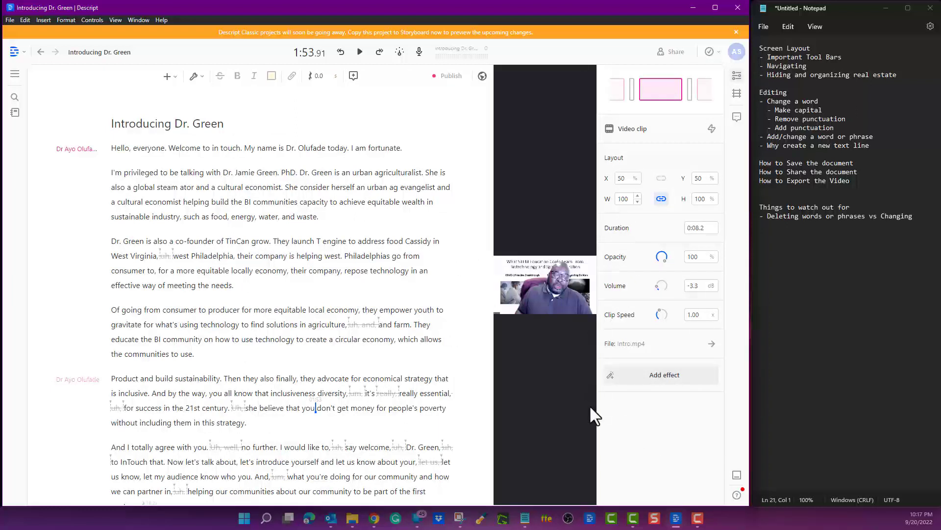
{"action": "left_click", "coordinate": [737, 94]}
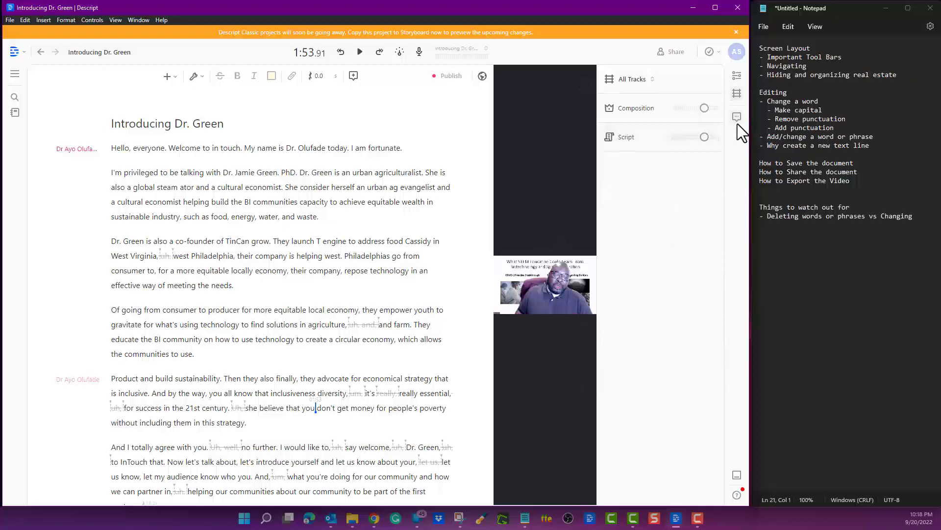
{"action": "left_click", "coordinate": [738, 96]}
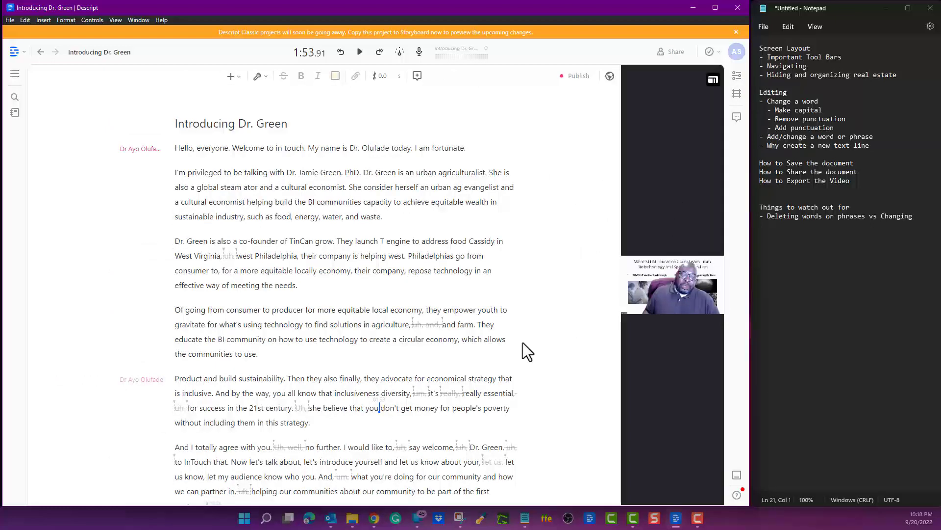
Try peeking at, expanding and collapsing the project sidebar, and leave it expanded beside the script.
{"action": "left_click", "coordinate": [14, 114]}
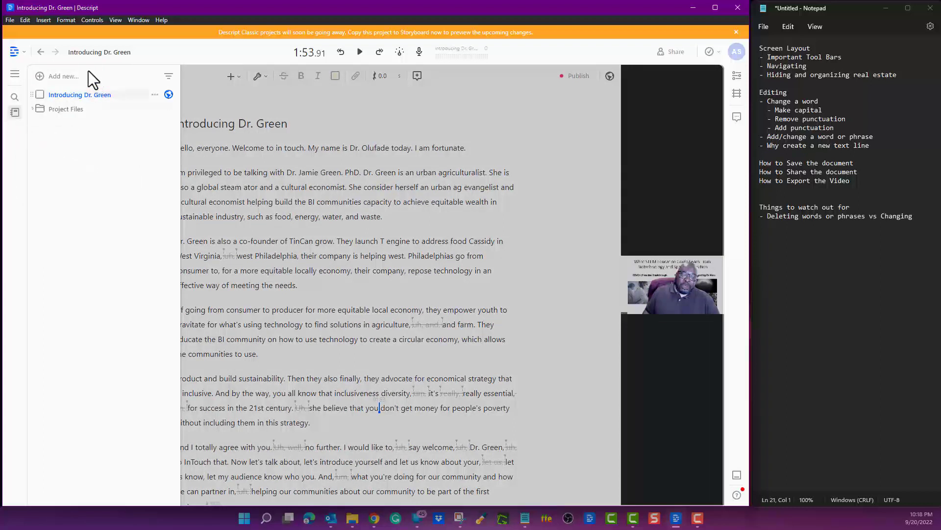
{"action": "left_click", "coordinate": [15, 74]}
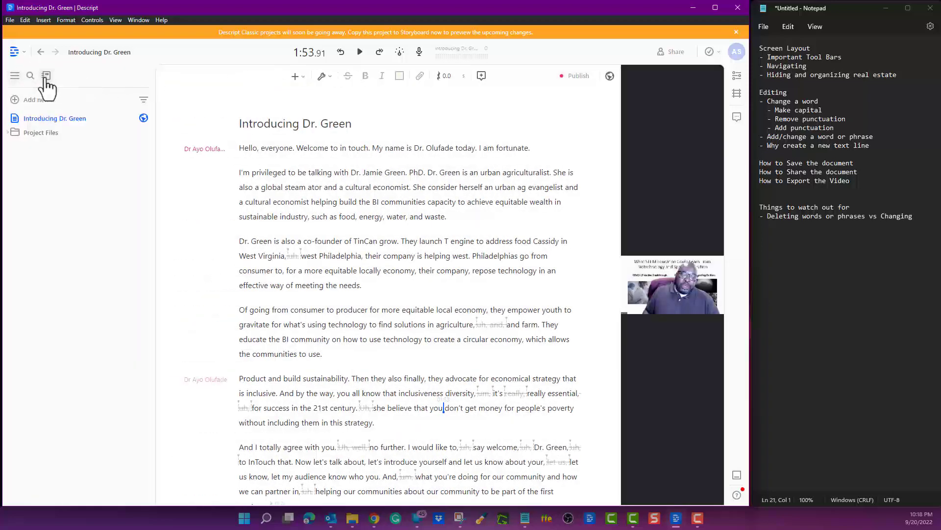
{"action": "left_click", "coordinate": [15, 75]}
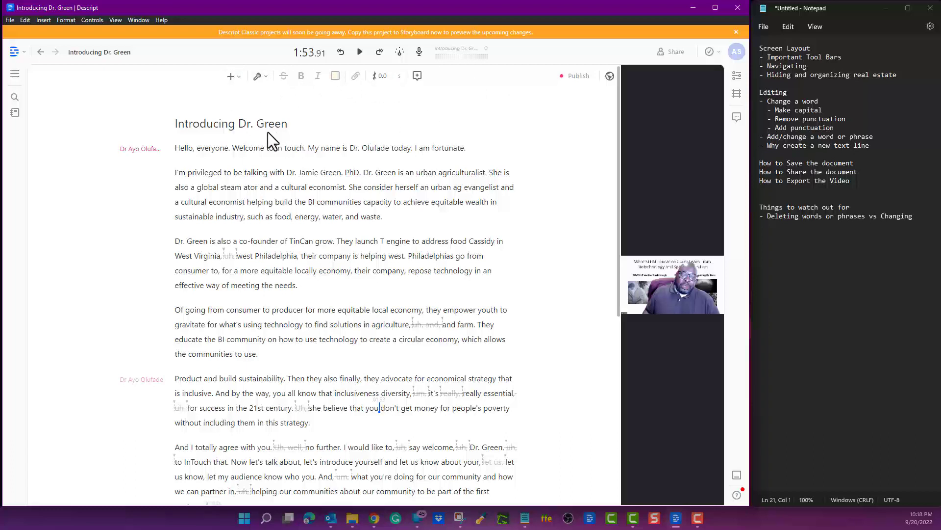
{"action": "left_click", "coordinate": [16, 74]}
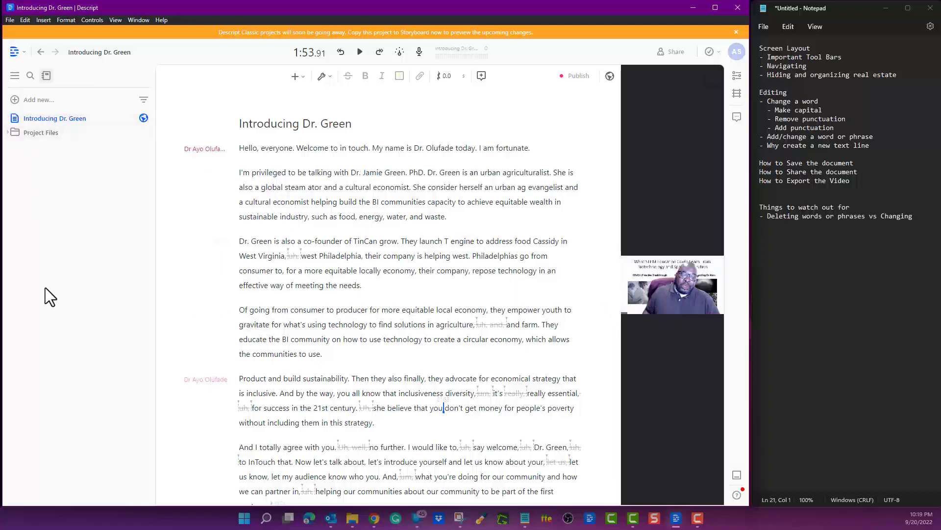
Search the project for filler words instead of text.
{"action": "left_click", "coordinate": [30, 76]}
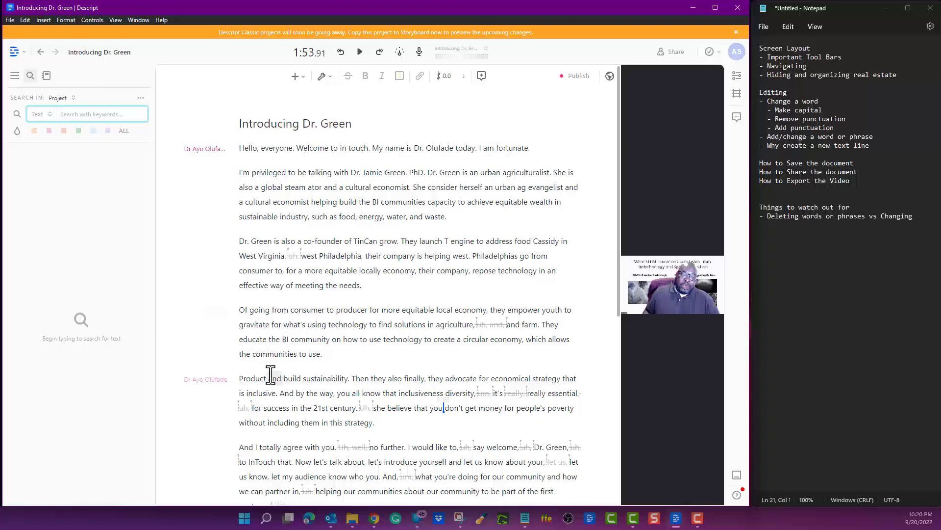
{"action": "left_click", "coordinate": [42, 118]}
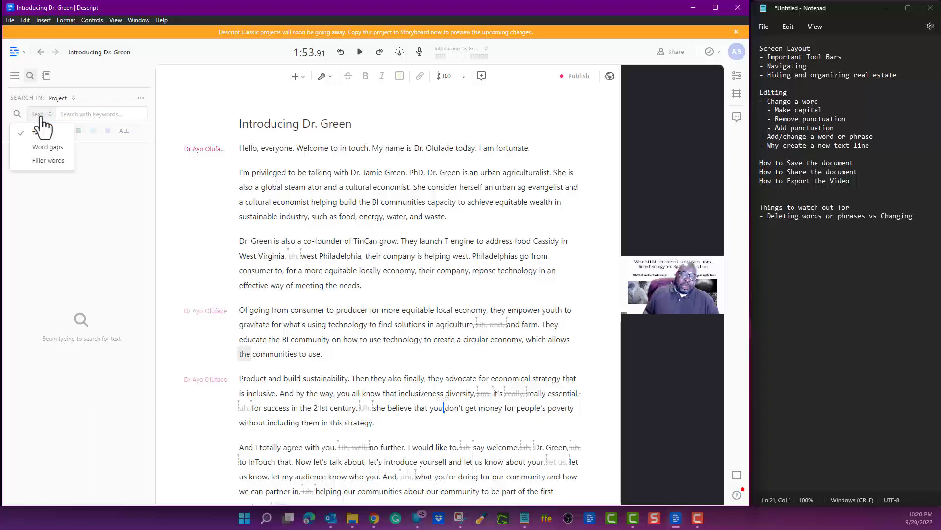
{"action": "left_click", "coordinate": [49, 163]}
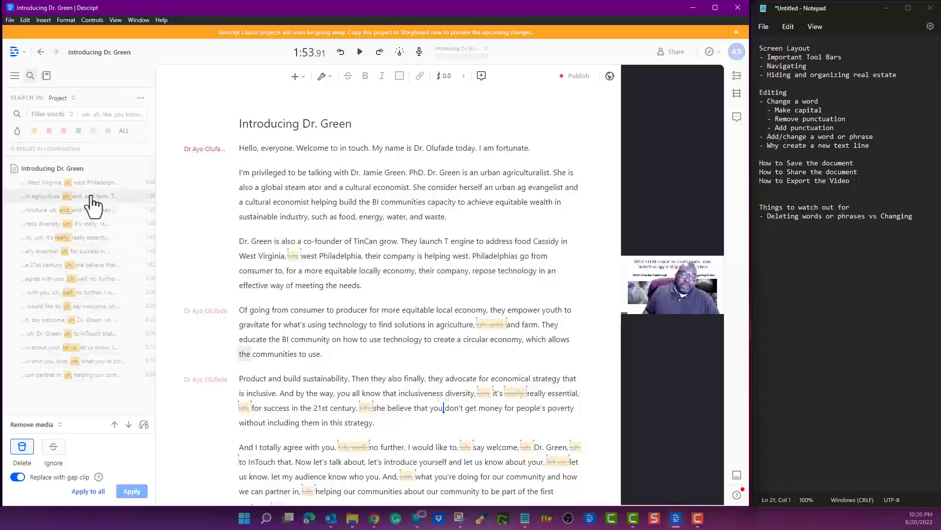
Set the removal action for the found filler words to Ignore, and look over the filler word filter list.
{"action": "left_click", "coordinate": [53, 449]}
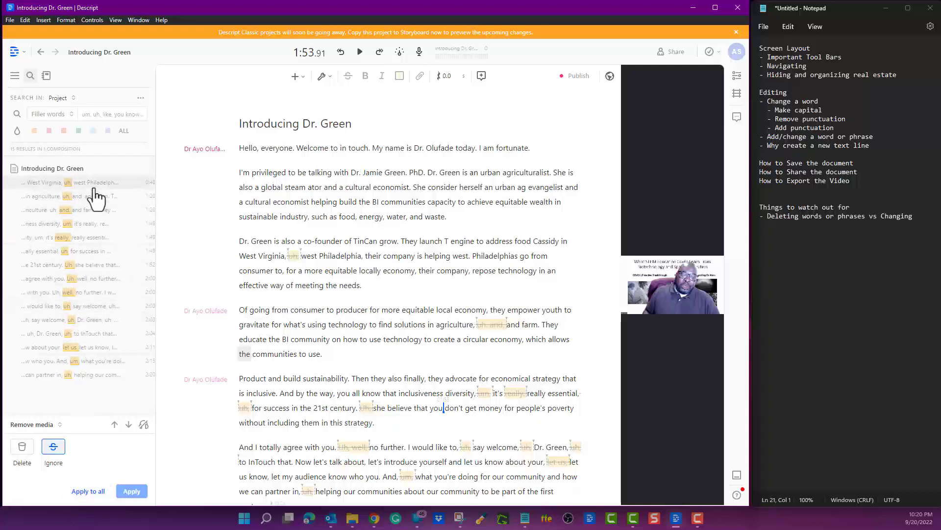
{"action": "left_click", "coordinate": [109, 115]}
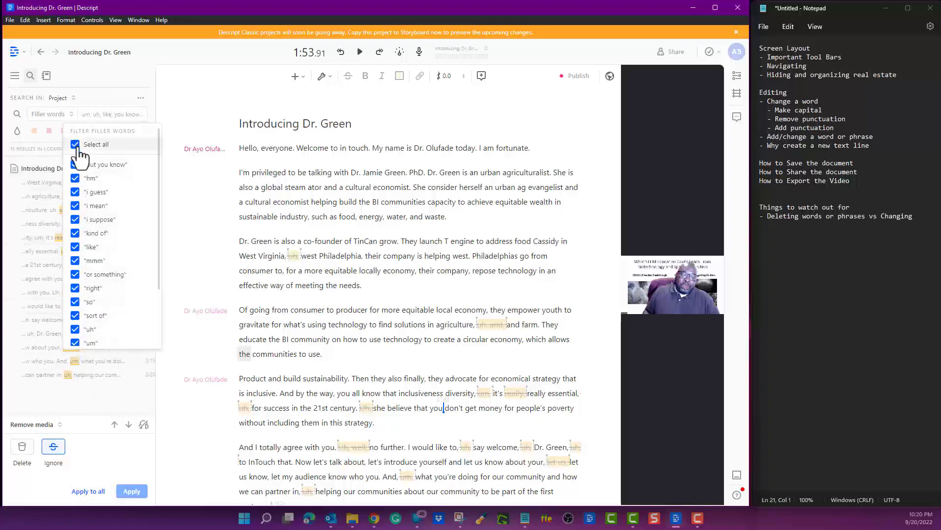
{"action": "left_click", "coordinate": [57, 113]}
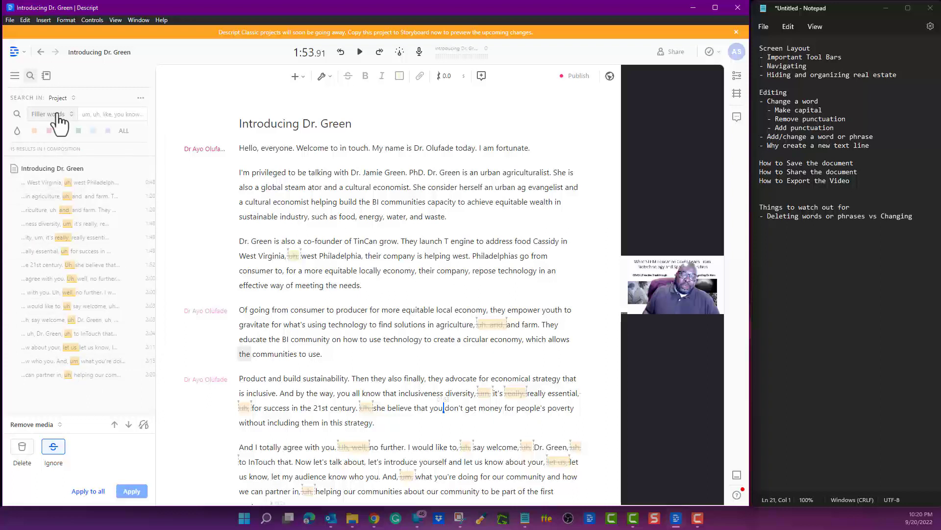
Switch the project search from filler words to text and search for "circular".
{"action": "left_click", "coordinate": [57, 114]}
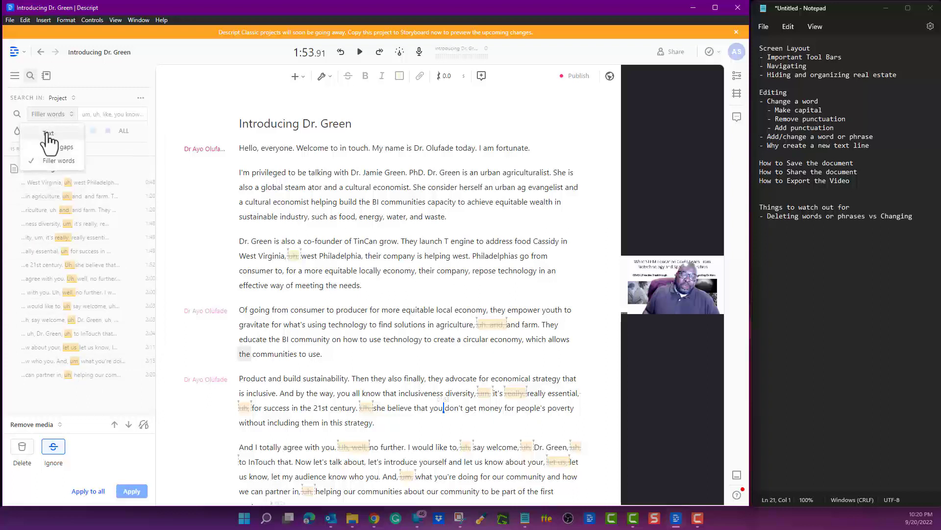
{"action": "left_click", "coordinate": [46, 135]}
{"action": "left_click", "coordinate": [111, 115]}
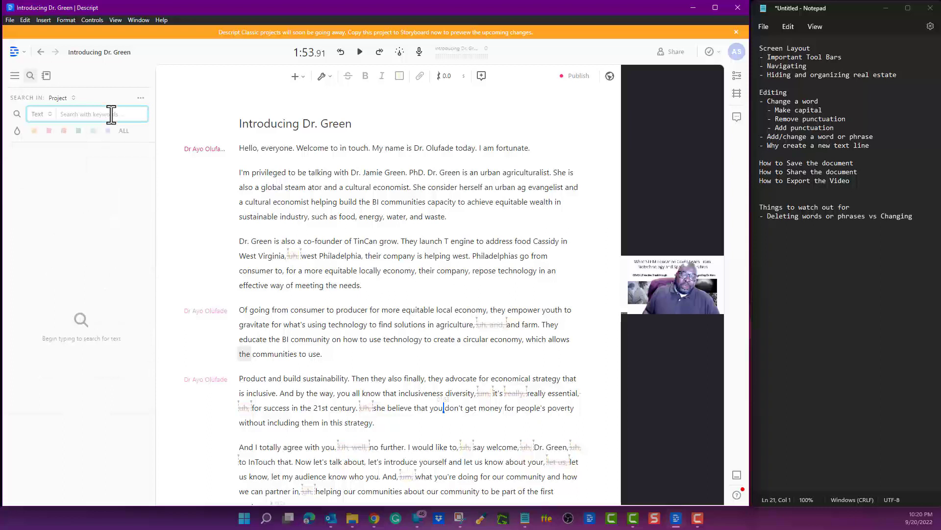
{"action": "type", "text": "circular"}
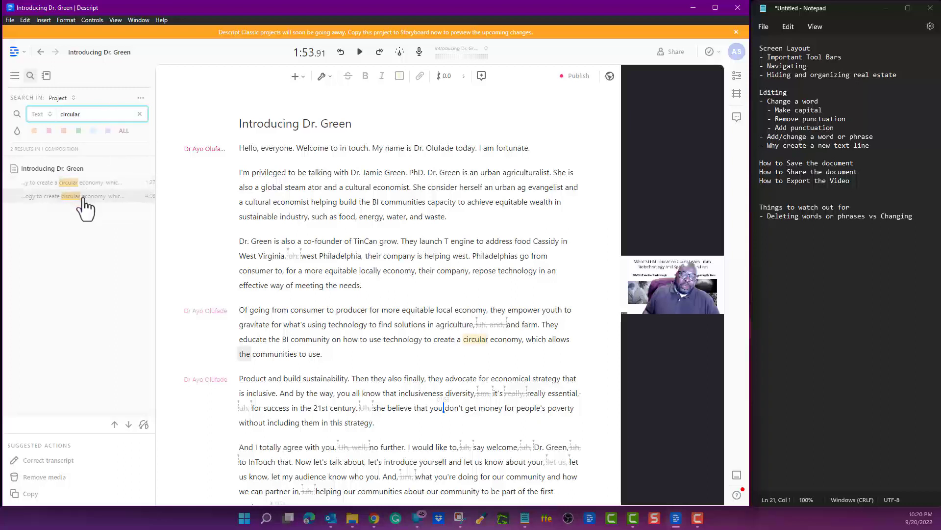
Jump to each occurrence of "circular" in the script and return to the first one.
{"action": "left_click", "coordinate": [78, 184]}
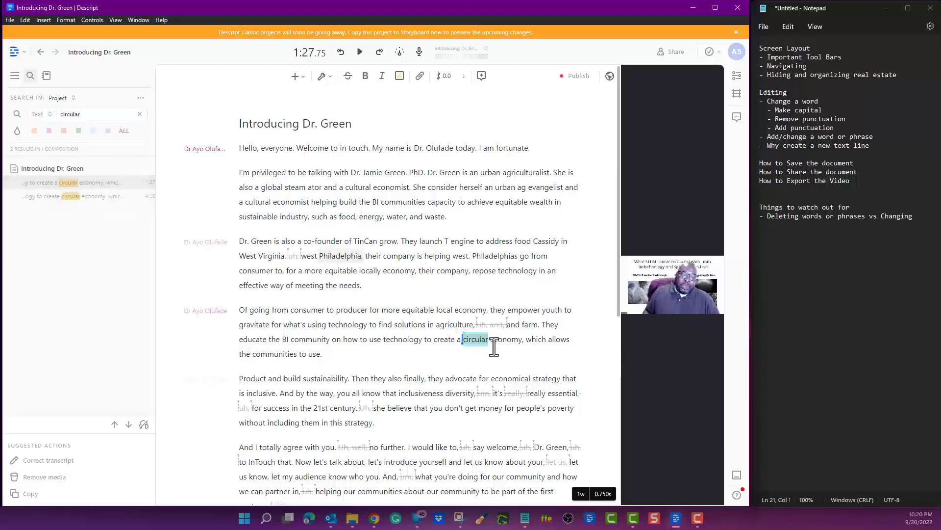
{"action": "left_click", "coordinate": [73, 197]}
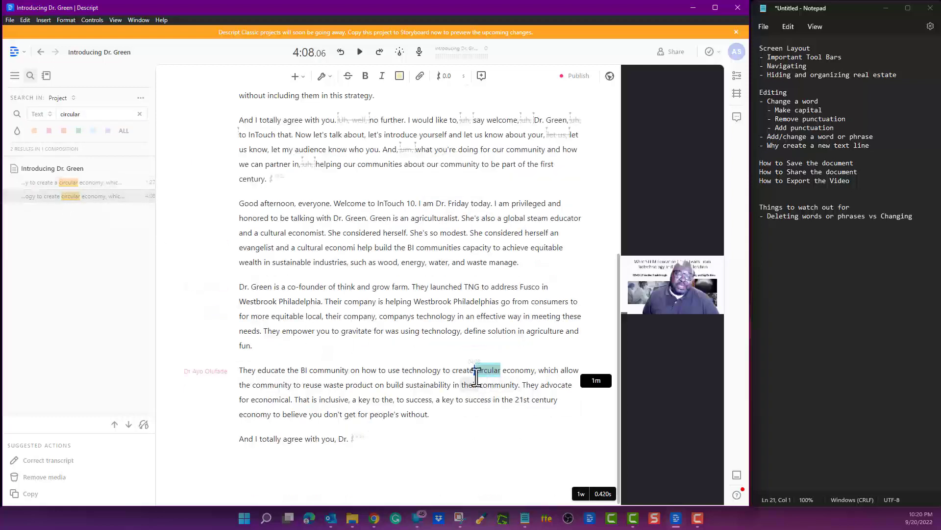
{"action": "left_click", "coordinate": [106, 187]}
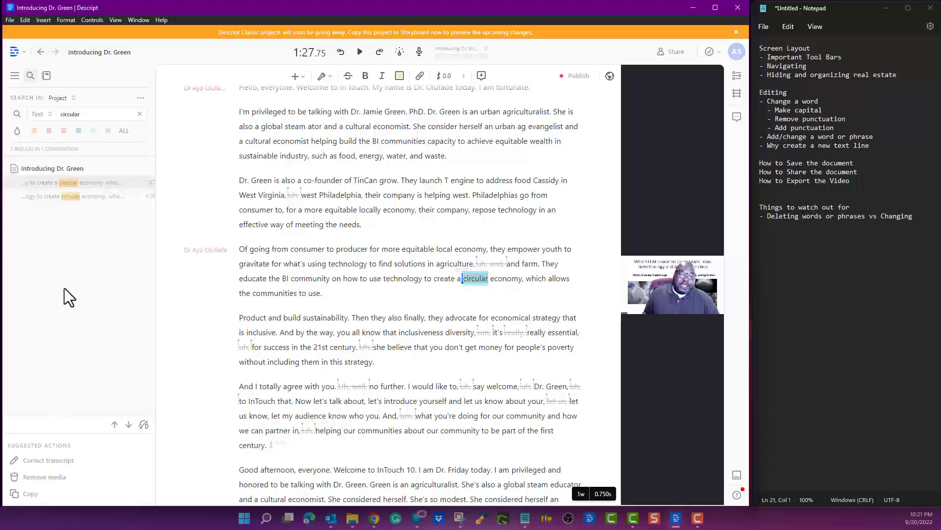
Collapse the project sidebar and hide the video after widening its pane, leaving only the script shown.
{"action": "left_click", "coordinate": [15, 77]}
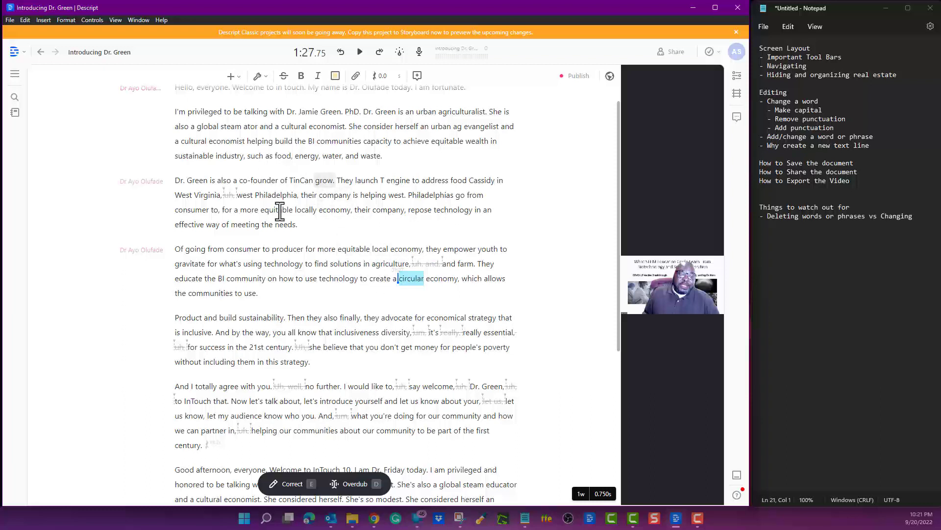
{"action": "mouse_move", "coordinate": [776, 57]}
{"action": "left_mouse_down"}
{"action": "mouse_move", "coordinate": [810, 57]}
{"action": "mouse_move", "coordinate": [786, 67]}
{"action": "left_mouse_up"}
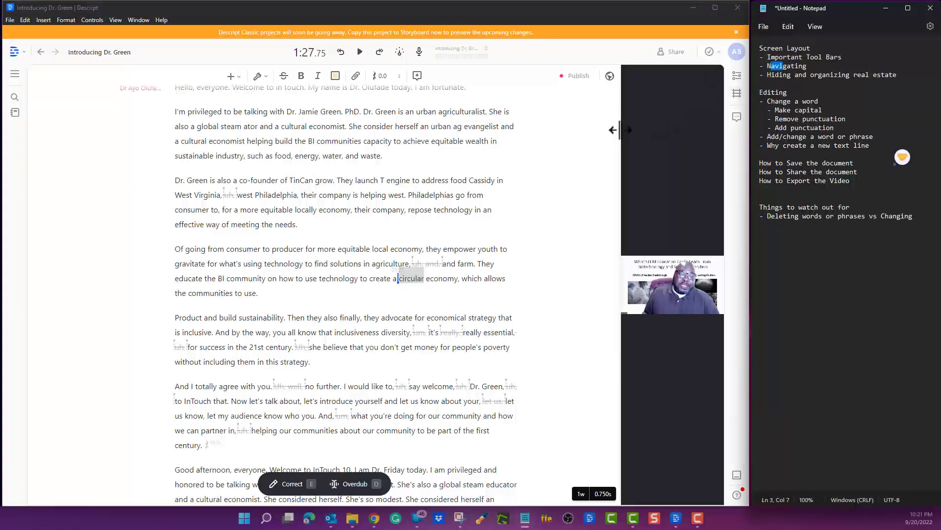
{"action": "left_click", "coordinate": [599, 129]}
{"action": "mouse_move", "coordinate": [598, 130]}
{"action": "left_mouse_down"}
{"action": "mouse_move", "coordinate": [432, 126]}
{"action": "mouse_move", "coordinate": [599, 141]}
{"action": "left_mouse_up"}
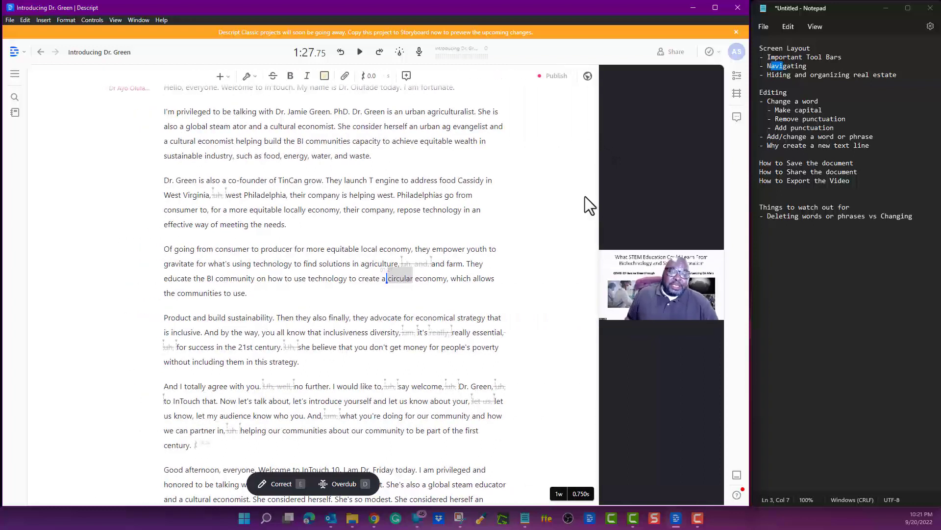
{"action": "left_click", "coordinate": [737, 475]}
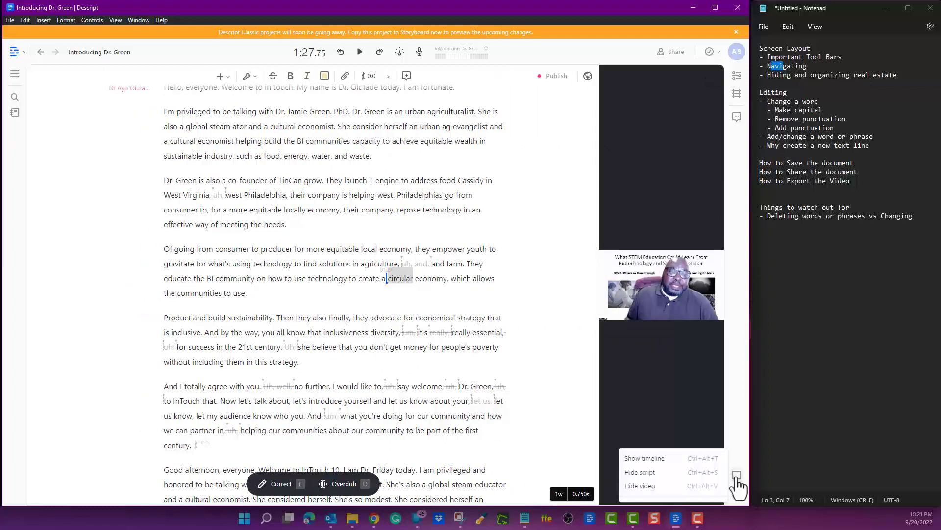
{"action": "left_click", "coordinate": [680, 486]}
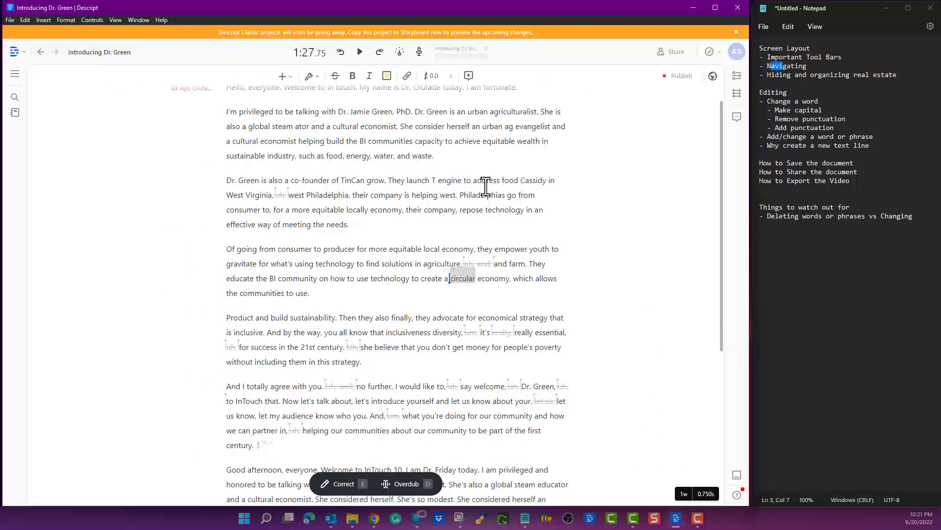
Play the recording from the word "circular", pause it, and return to the start of the script.
{"action": "left_click", "coordinate": [360, 52]}
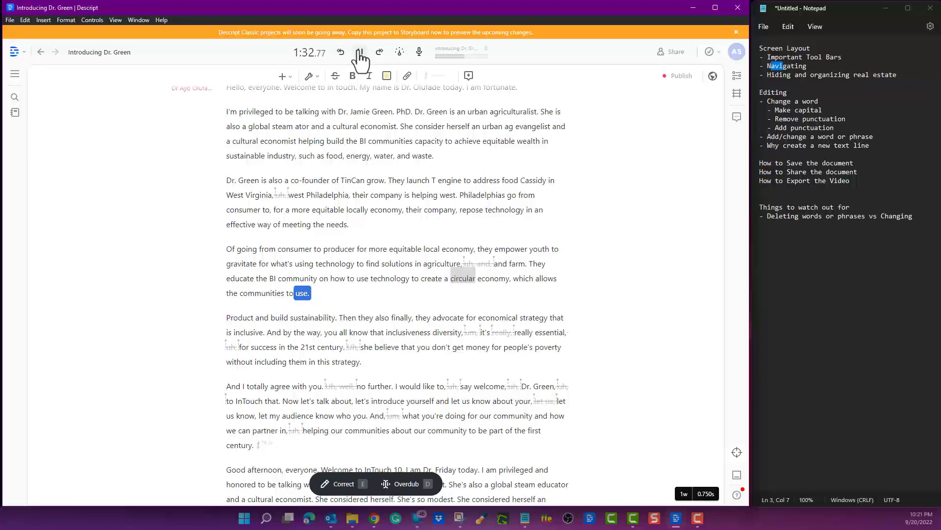
{"action": "left_click", "coordinate": [361, 57]}
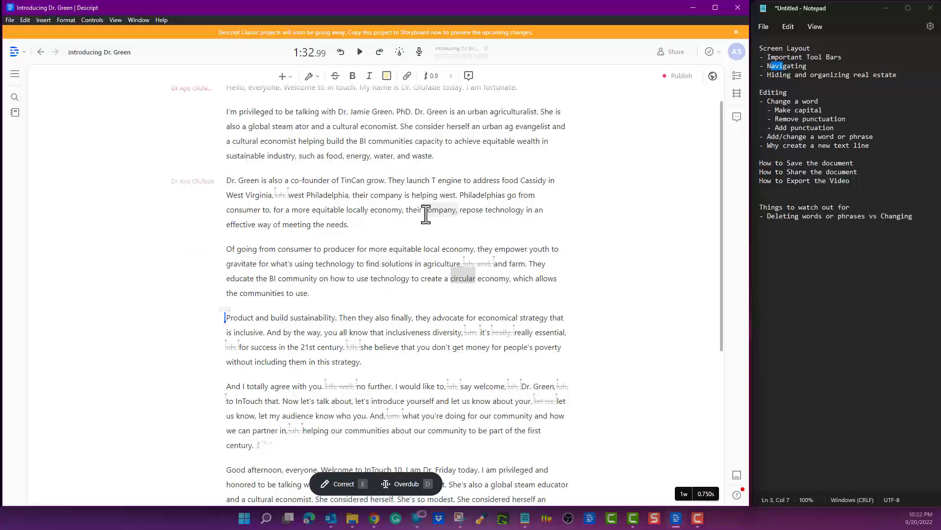
{"action": "scroll", "coordinate": [698, 126], "scroll_direction": "up", "scroll_amount": 3}
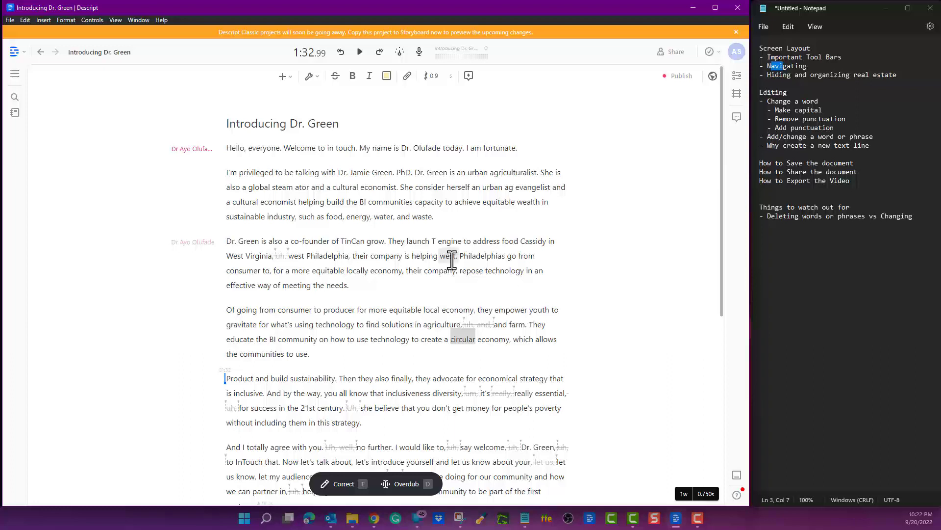
{"action": "key", "text": "space"}
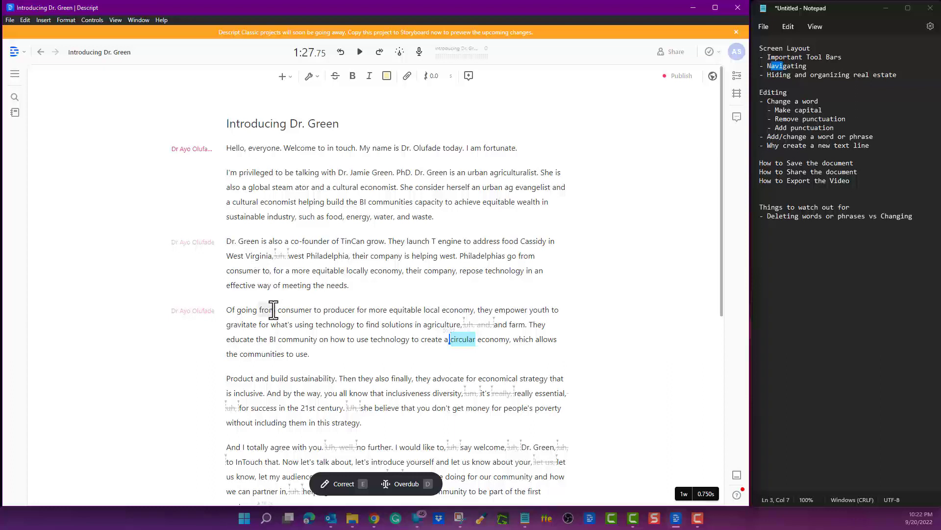
Select the word "Virginia" in the third paragraph, look over its available actions, and open and close its correction box.
{"action": "left_click", "coordinate": [262, 254]}
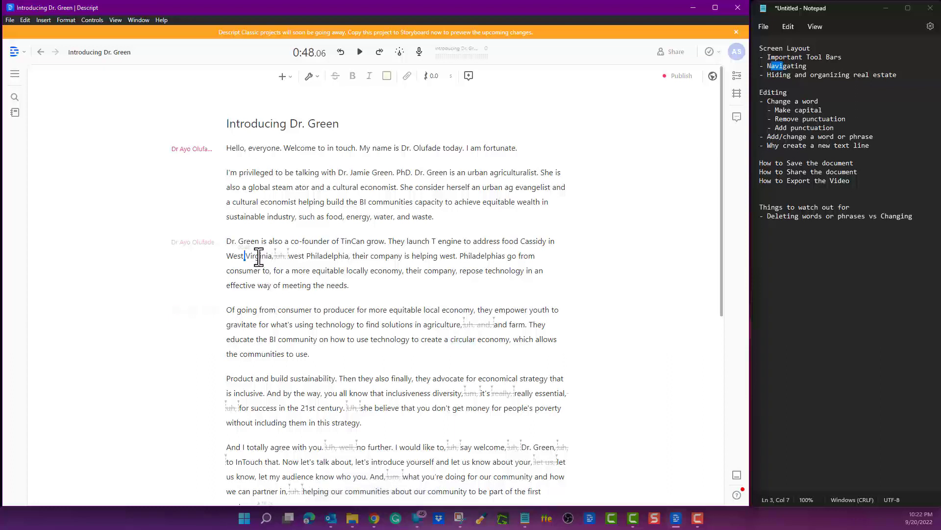
{"action": "double_click", "coordinate": [258, 255]}
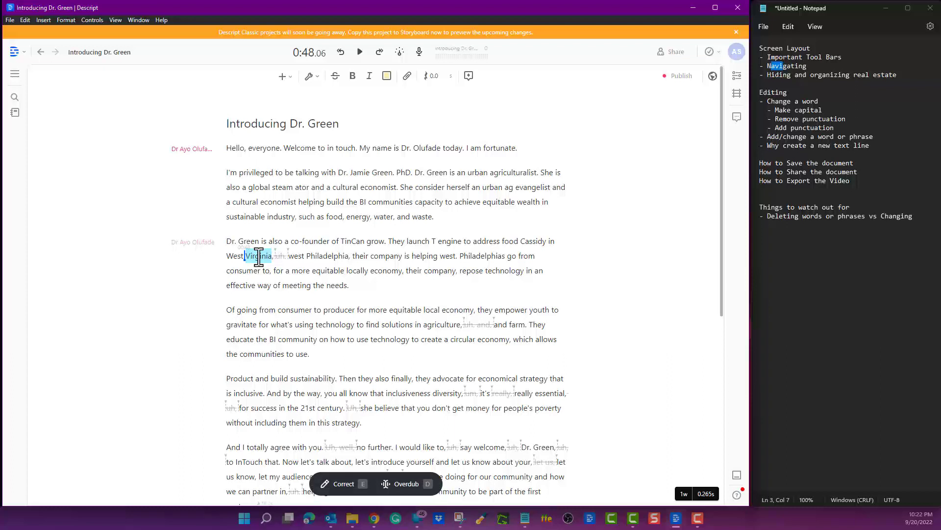
{"action": "right_click", "coordinate": [258, 255]}
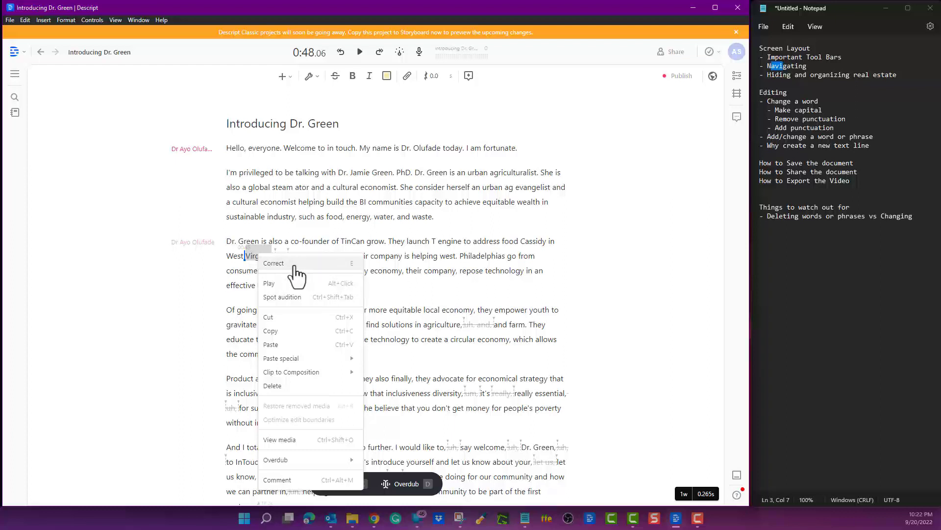
{"action": "left_click", "coordinate": [313, 230]}
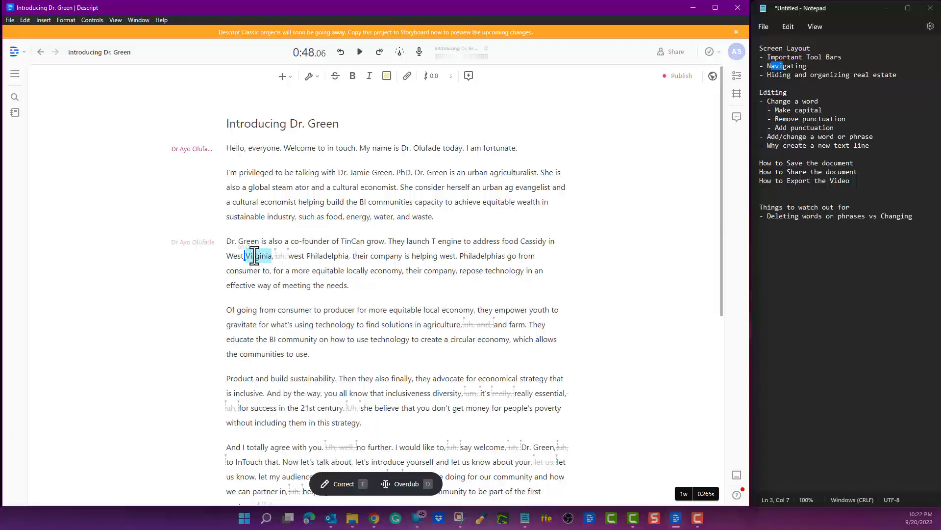
{"action": "key", "text": "e"}
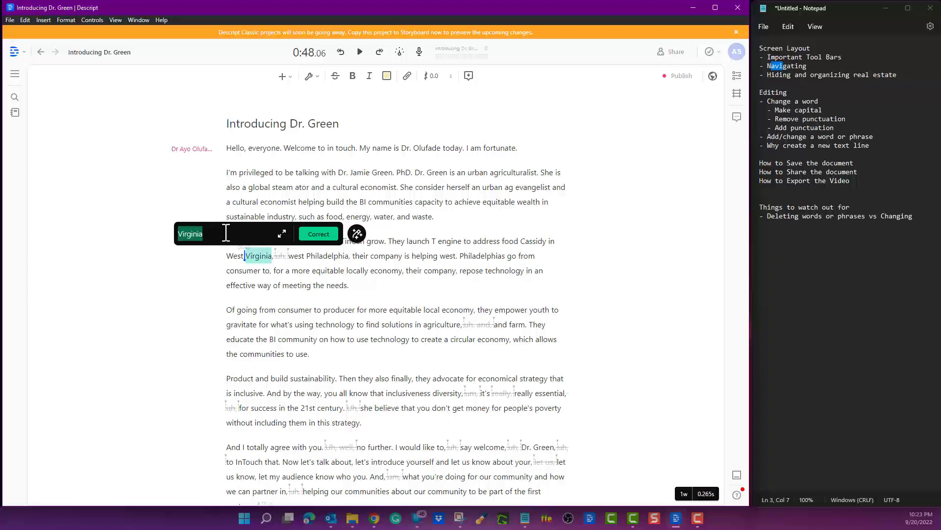
{"action": "left_click", "coordinate": [264, 257]}
Select "Virginia" again and the word "Philadelphia" to examine the ways of starting a correction.
{"action": "left_click_drag", "start_coordinate": [247, 256], "coordinate": [263, 256]}
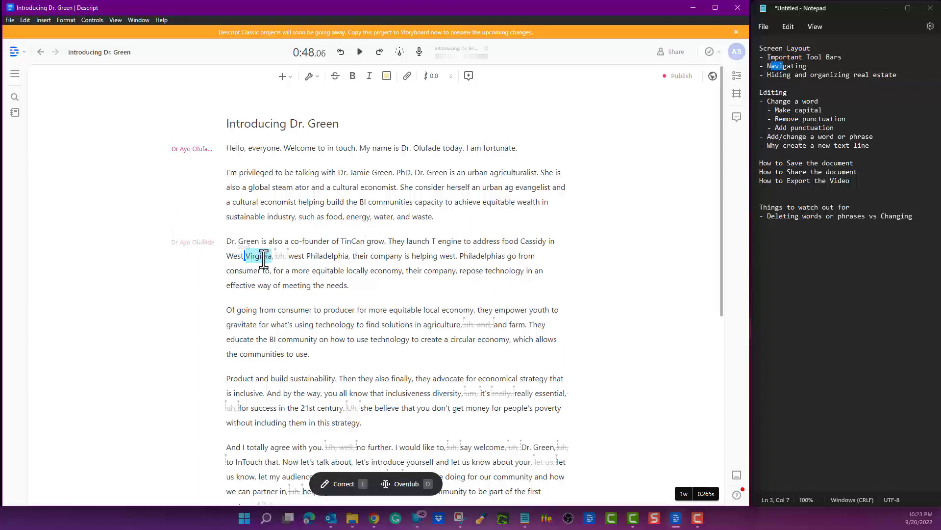
{"action": "right_click", "coordinate": [263, 256]}
{"action": "key", "text": "Escape"}
{"action": "double_click", "coordinate": [326, 256]}
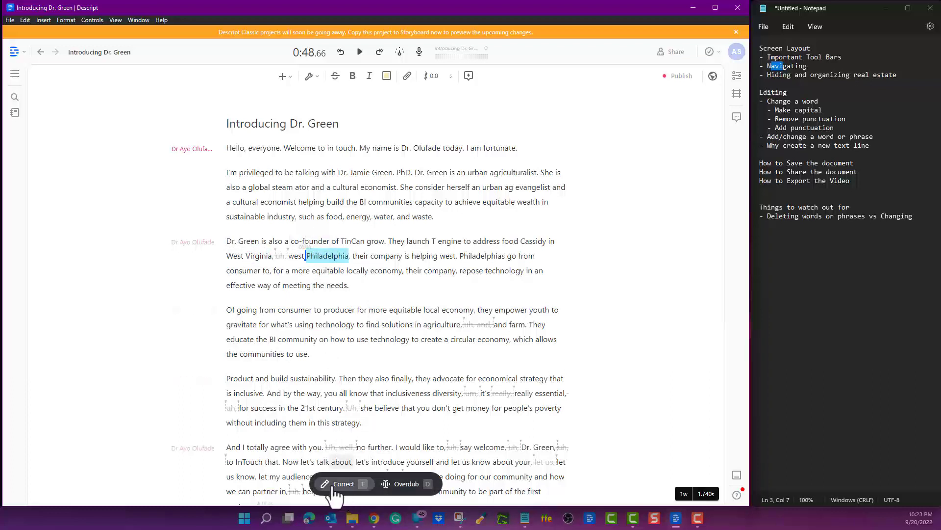
{"action": "left_click", "coordinate": [249, 255]}
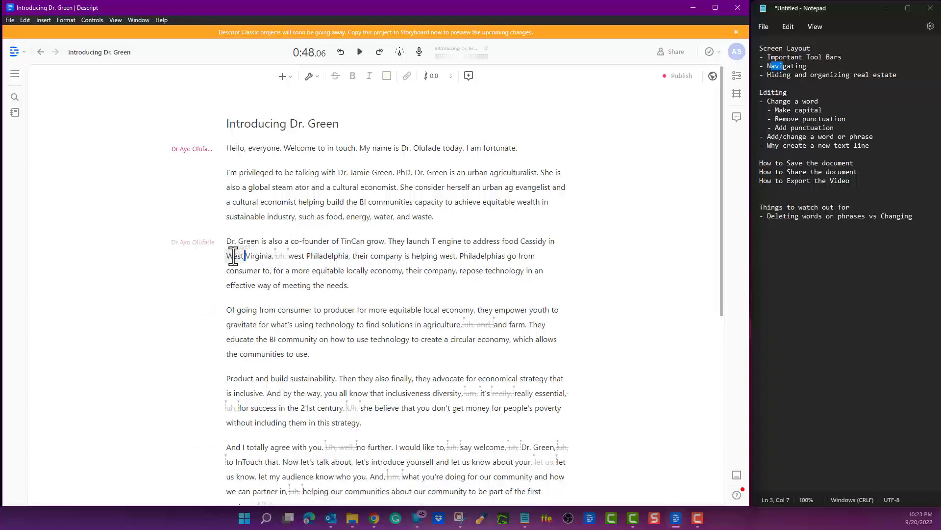
Correct the phrase "West Virginia" in the third paragraph to "East Vermont".
{"action": "left_click", "coordinate": [227, 257]}
{"action": "left_click_drag", "start_coordinate": [227, 256], "coordinate": [268, 261]}
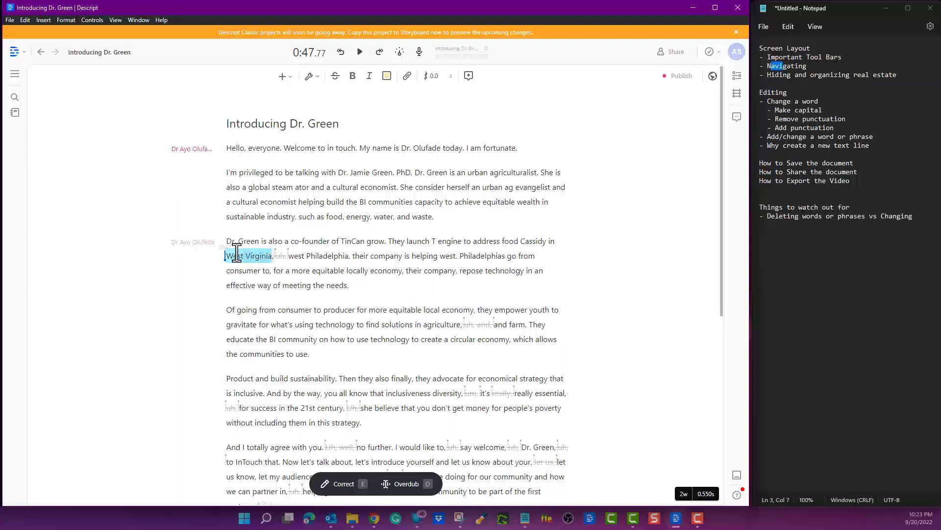
{"action": "left_click", "coordinate": [344, 485]}
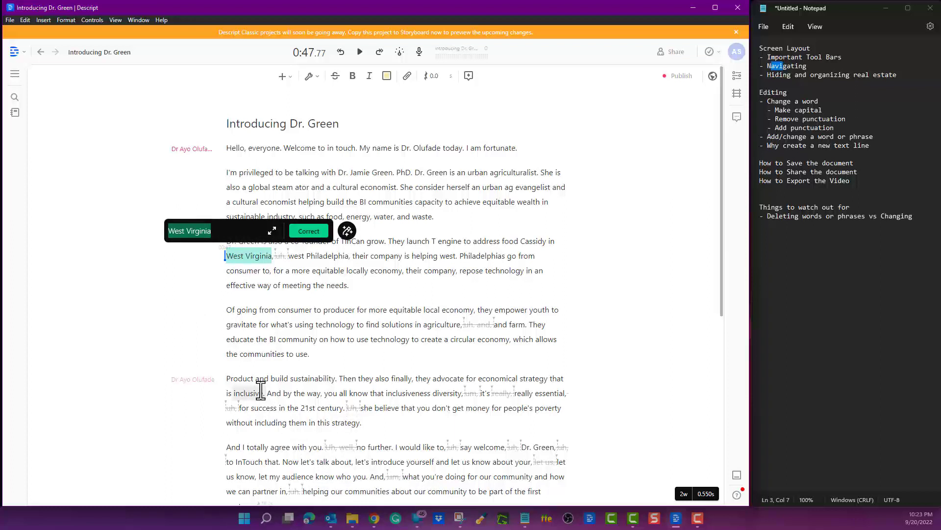
{"action": "type", "text": "East Vermont"}
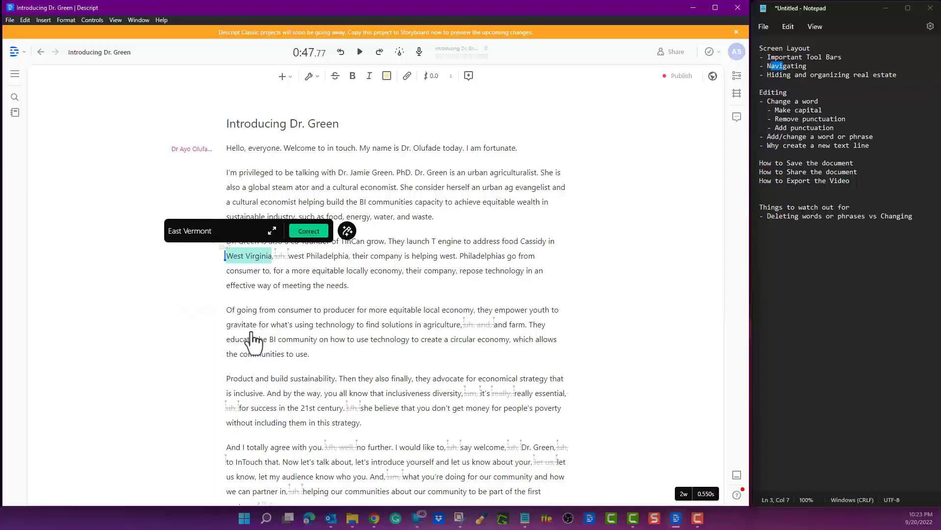
{"action": "key", "text": "Return"}
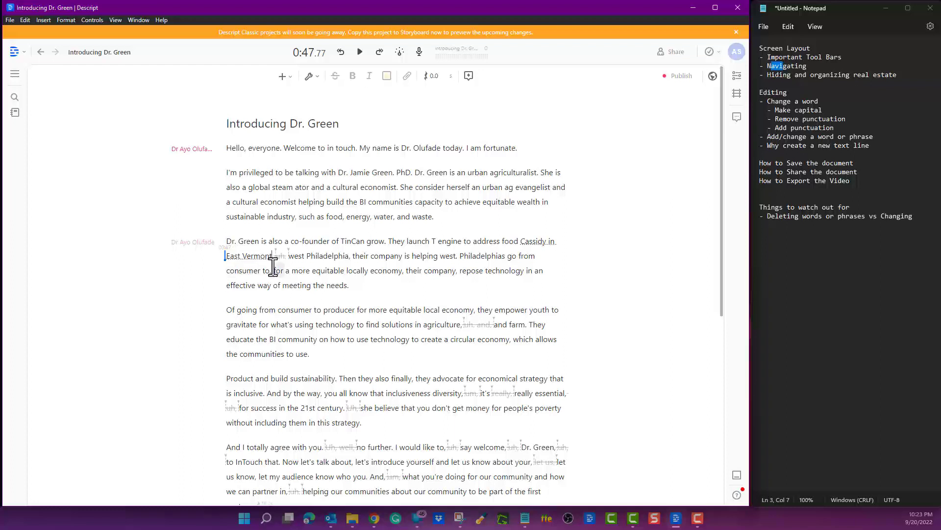
Open "East Vermont" for correction and restore the phrase to "West Virginia".
{"action": "left_click_drag", "start_coordinate": [268, 255], "coordinate": [224, 255]}
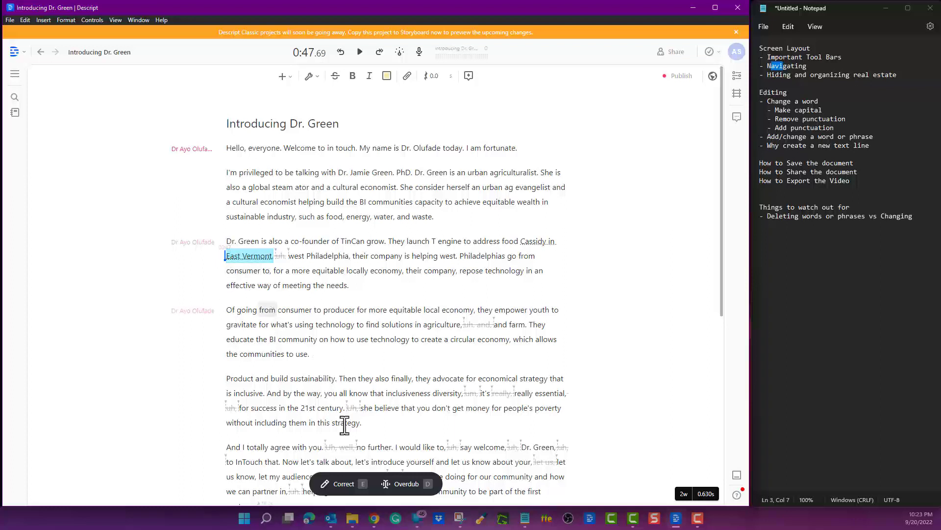
{"action": "left_click", "coordinate": [350, 485]}
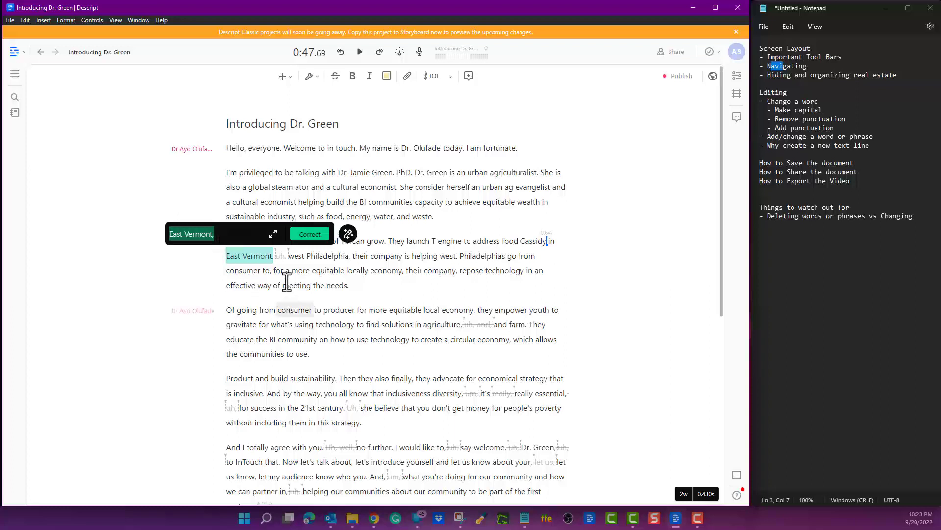
{"action": "left_click", "coordinate": [273, 270]}
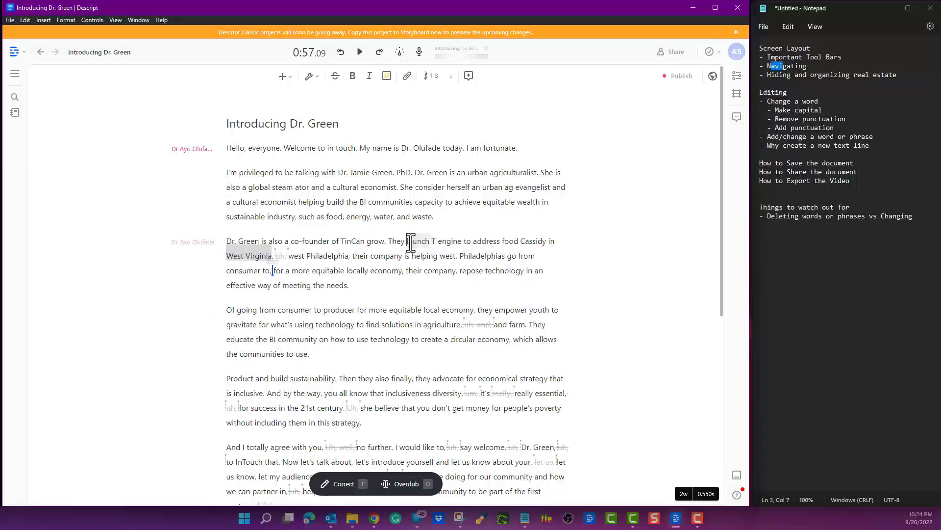
Practise selecting phrases in the third paragraph, finishing with "food Cassidy" selected.
{"action": "left_click_drag", "start_coordinate": [408, 242], "coordinate": [470, 241]}
{"action": "left_click", "coordinate": [505, 242]}
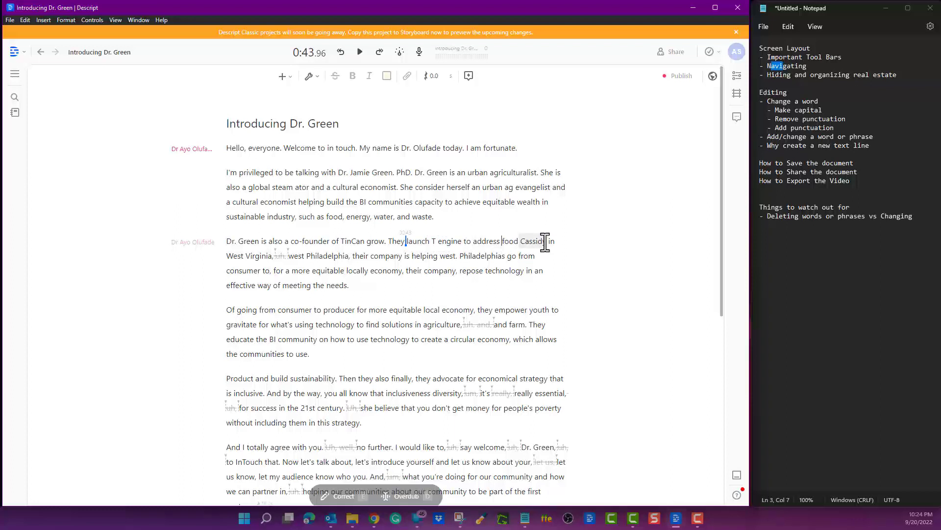
{"action": "left_click", "coordinate": [505, 243], "text": "shift"}
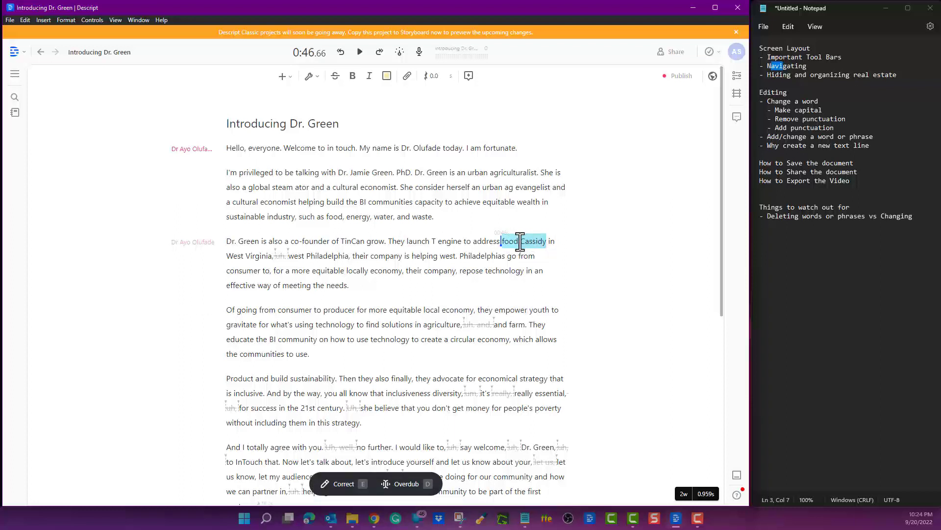
{"action": "left_click", "coordinate": [521, 241]}
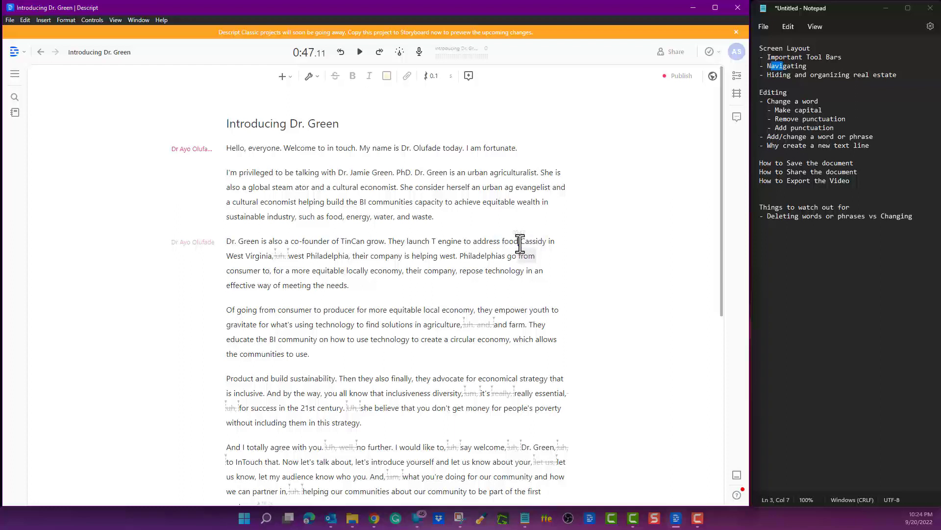
{"action": "left_click_drag", "start_coordinate": [505, 241], "coordinate": [542, 241]}
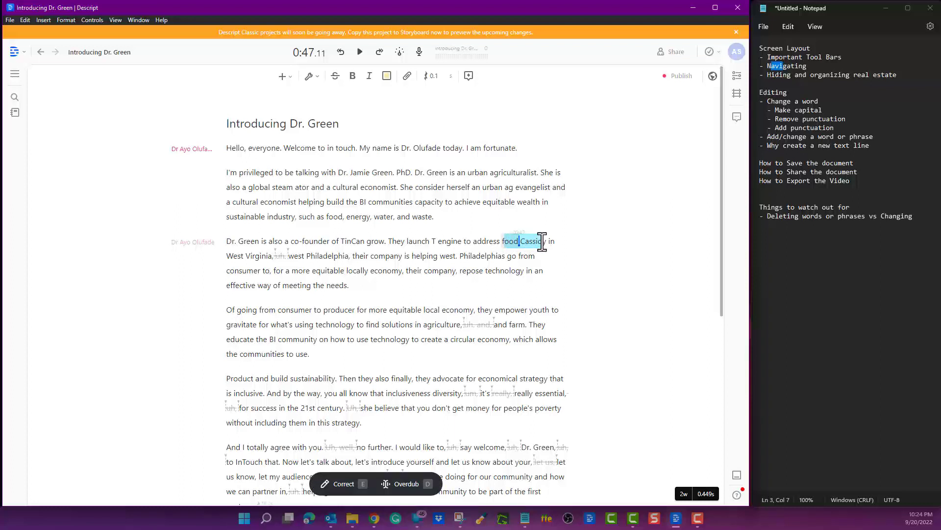
{"action": "left_click_drag", "start_coordinate": [542, 241], "coordinate": [542, 241]}
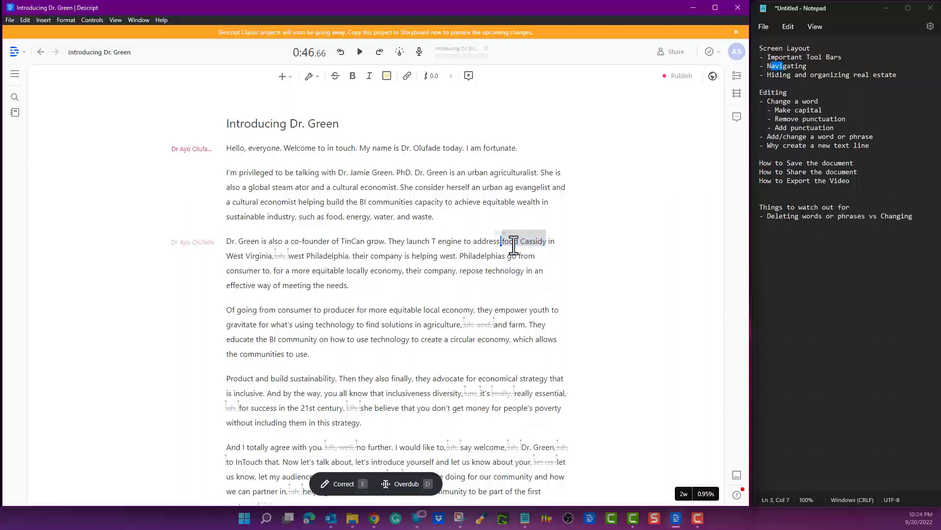
Correct "food Cassidy" to the test text "fogfdsgfd You can type whatever you want here Casfdgfdgfdgfsdsidy", then undo the replacement.
{"action": "right_click", "coordinate": [513, 244]}
{"action": "left_click", "coordinate": [522, 252]}
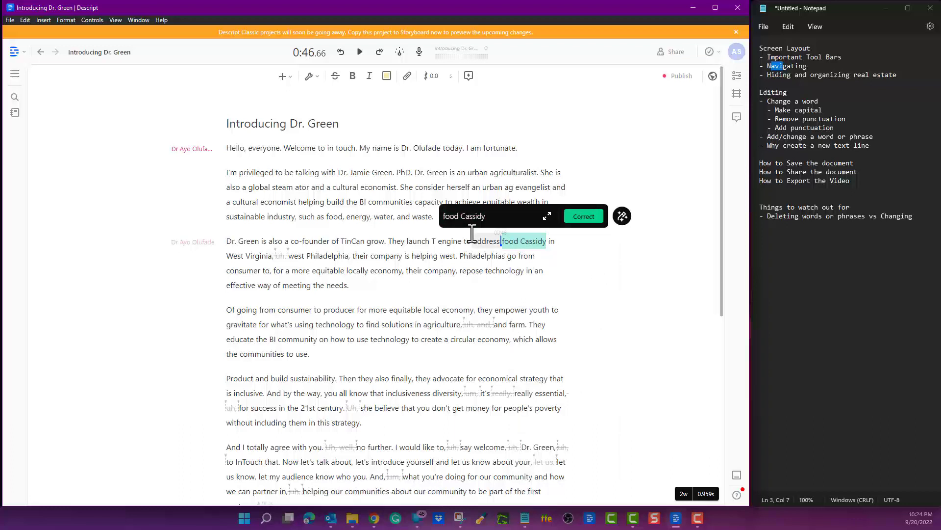
{"action": "type", "text": "You can type whatever y"}
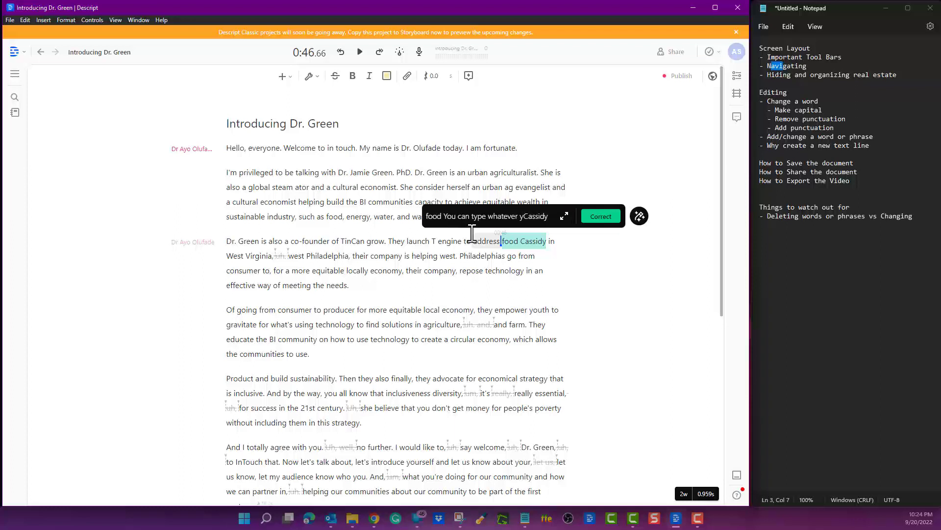
{"action": "type", "text": "ou want here"}
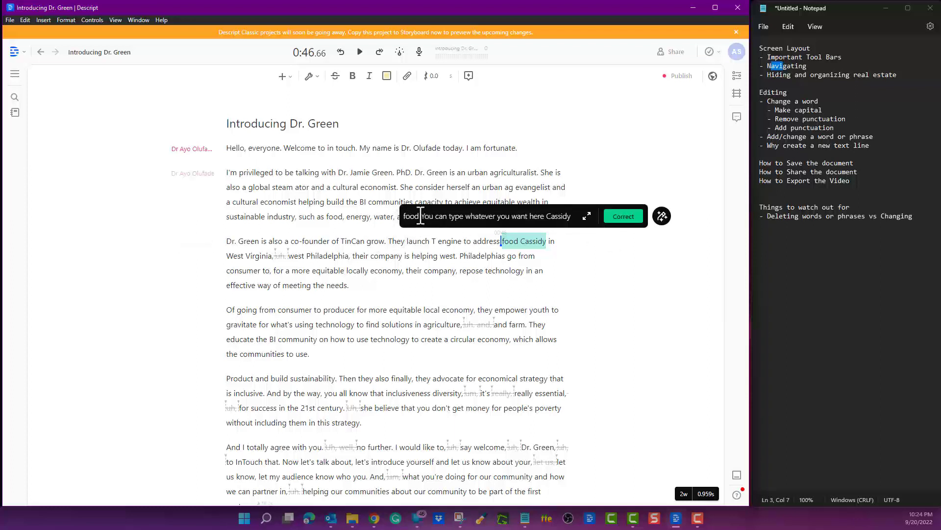
{"action": "left_click", "coordinate": [563, 221]}
{"action": "type", "text": "fdgfdgfdgfsd"}
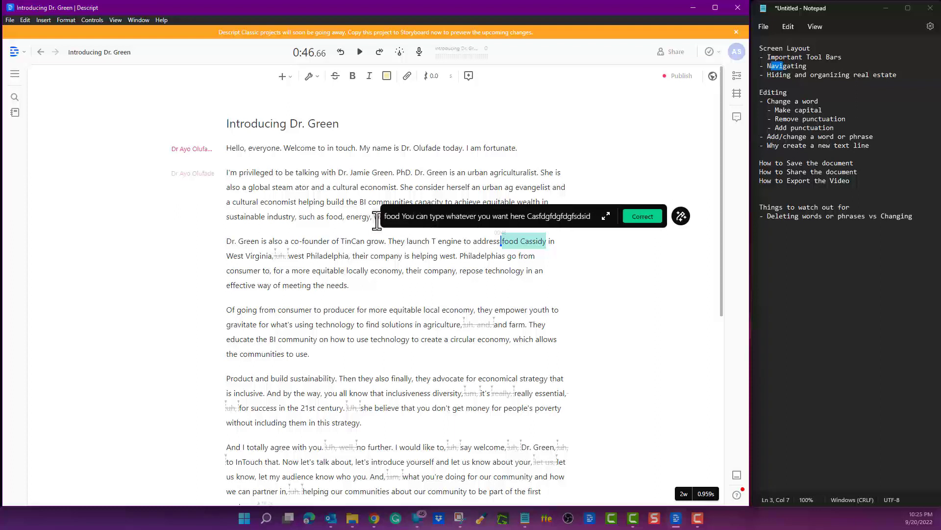
{"action": "left_click_drag", "start_coordinate": [393, 221], "coordinate": [400, 221]}
{"action": "type", "text": "gfdsgfd"}
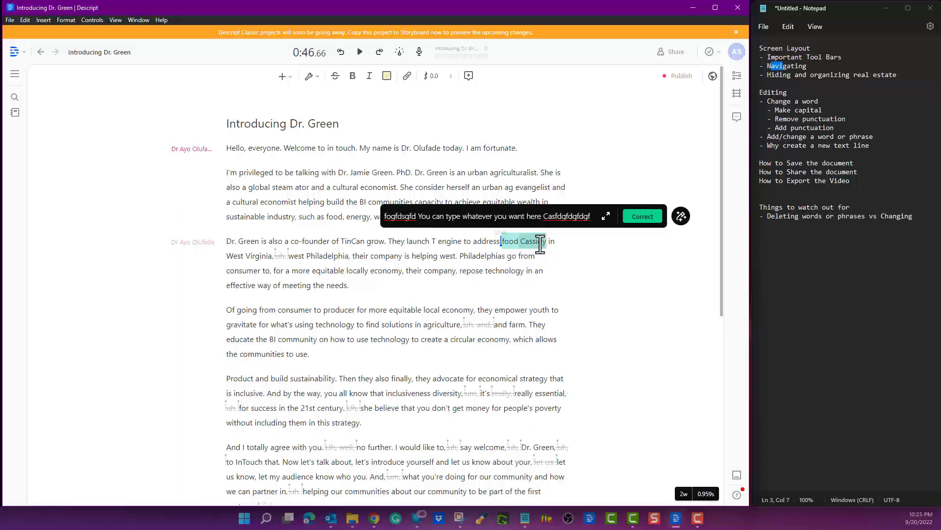
{"action": "left_click", "coordinate": [641, 220]}
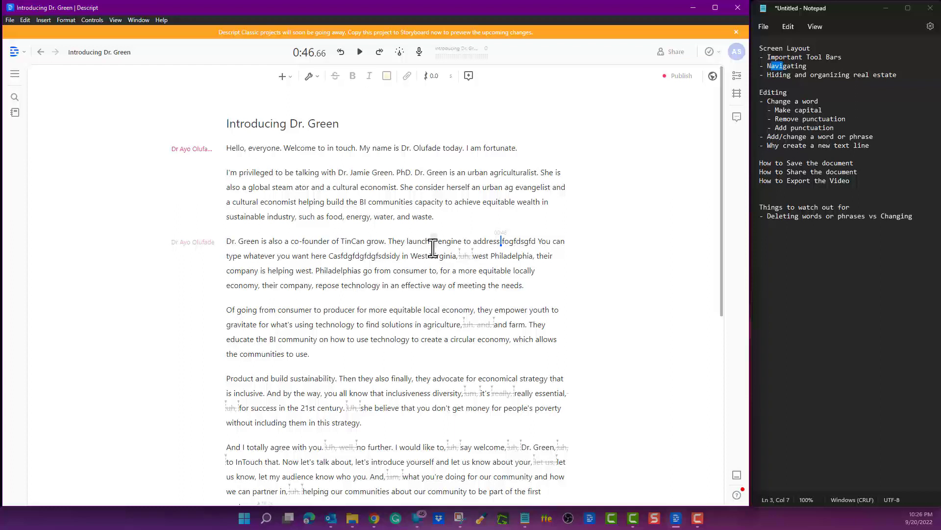
{"action": "key", "text": "ctrl+z"}
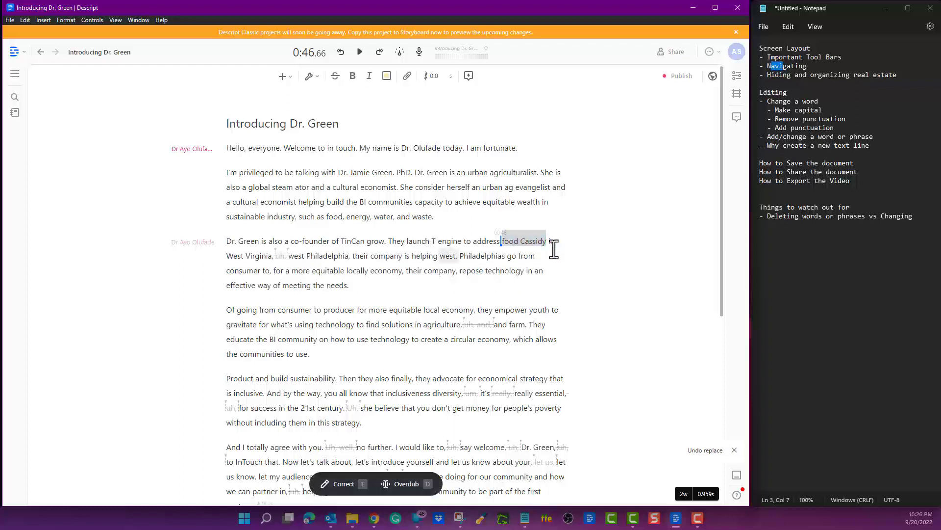
{"action": "left_click", "coordinate": [570, 252]}
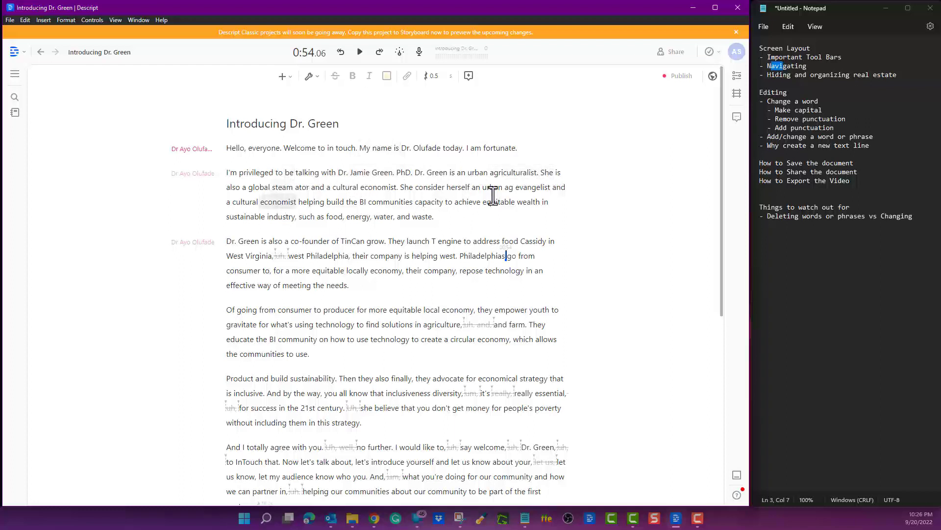
Split the second paragraph before "She is also a global" and check the cursor positions around the following paragraph break.
{"action": "left_click", "coordinate": [543, 175]}
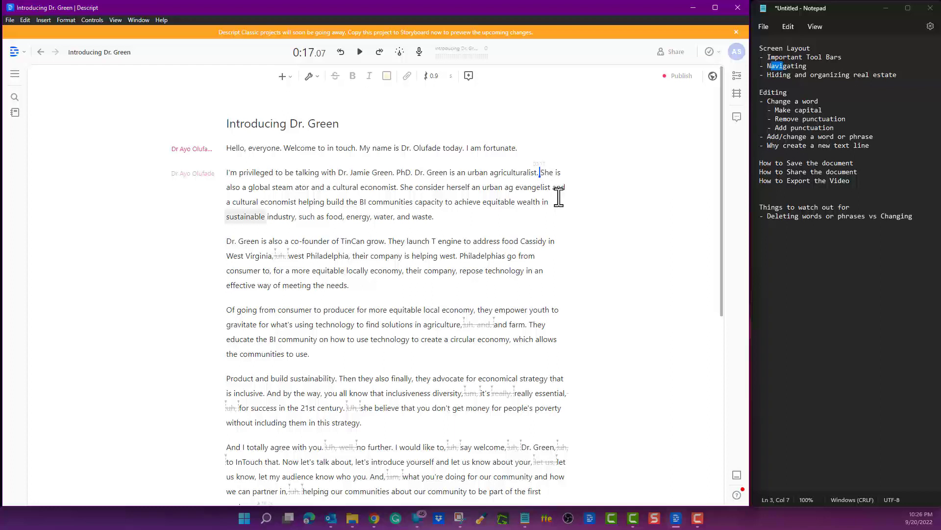
{"action": "key", "text": "Return"}
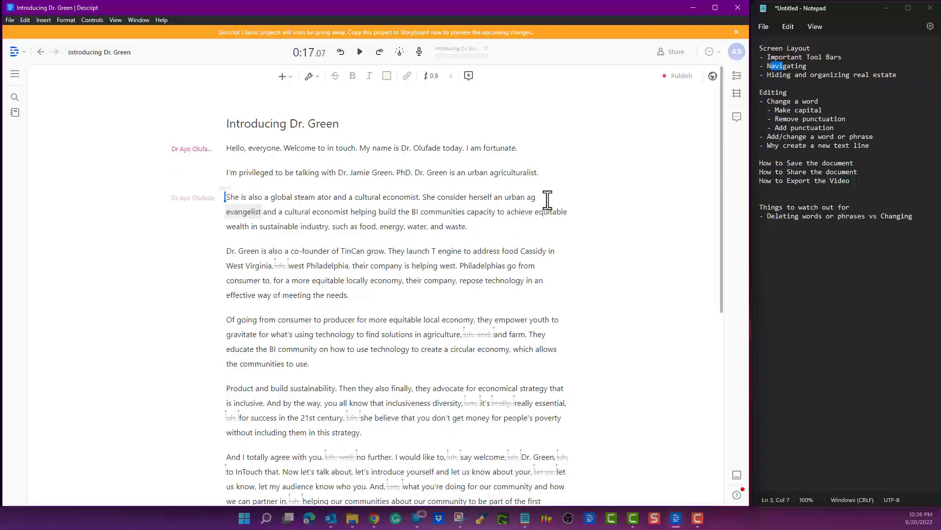
{"action": "key", "text": "Down"}
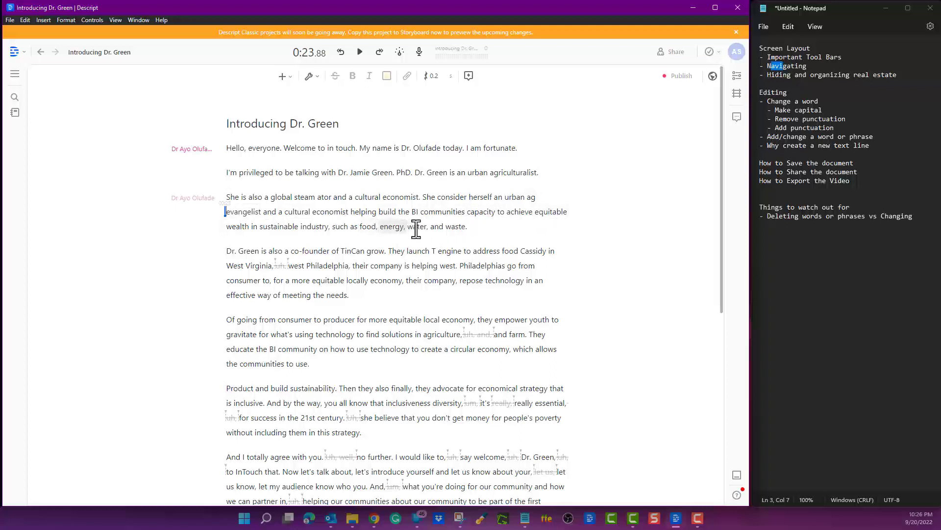
{"action": "left_click", "coordinate": [468, 226]}
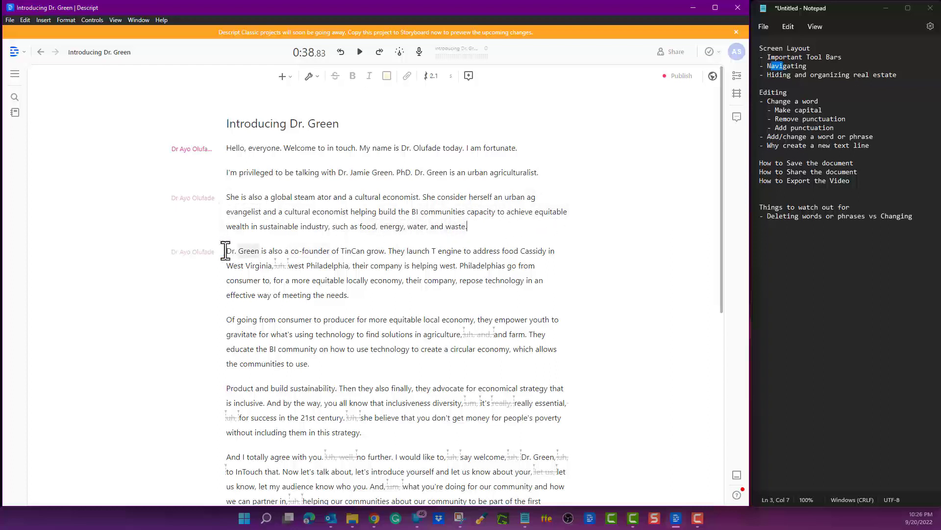
{"action": "left_click", "coordinate": [225, 250]}
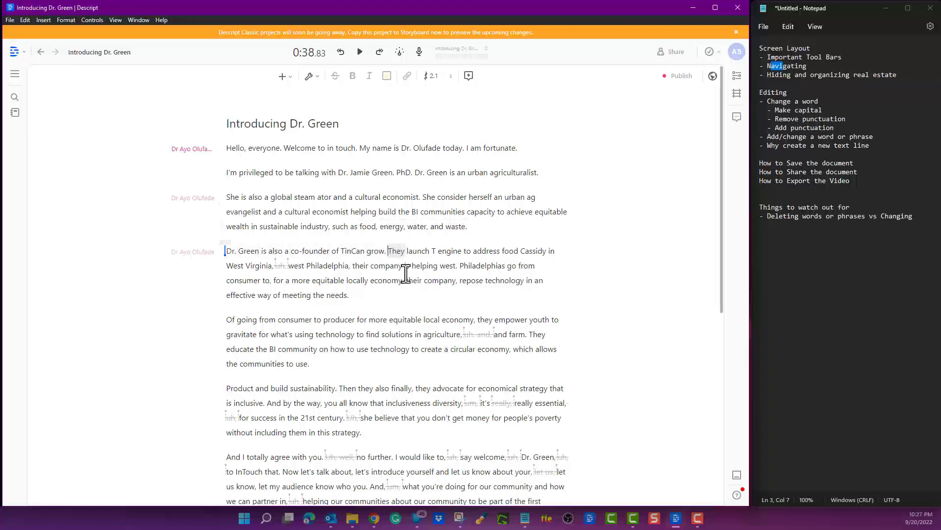
Start new paragraphs before "Philadelphias go from consumer" and before "They educate the BI community".
{"action": "left_click", "coordinate": [469, 265]}
{"action": "key", "text": "Return"}
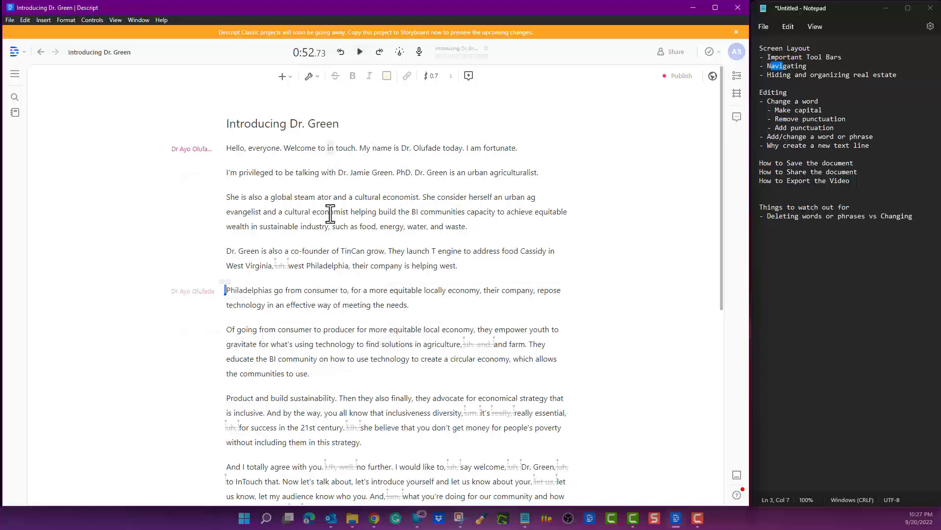
{"action": "left_click", "coordinate": [531, 347]}
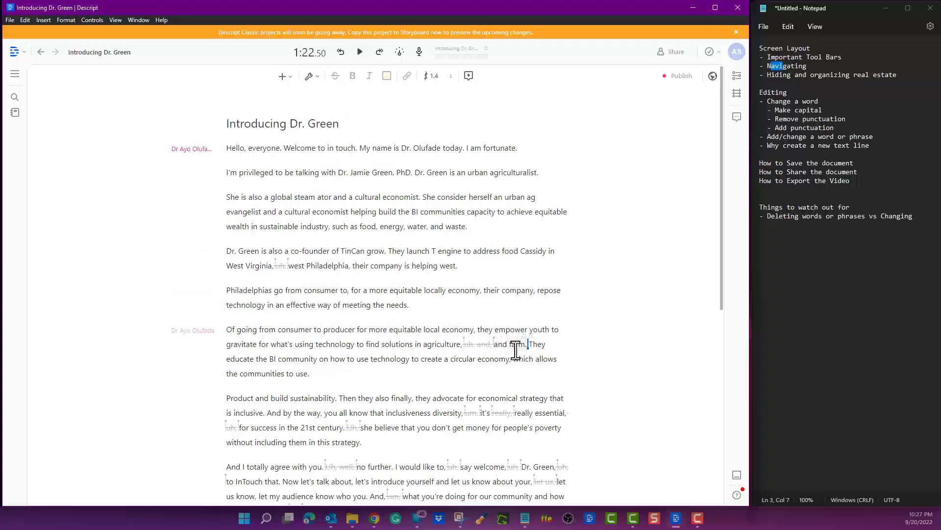
{"action": "key", "text": "Return"}
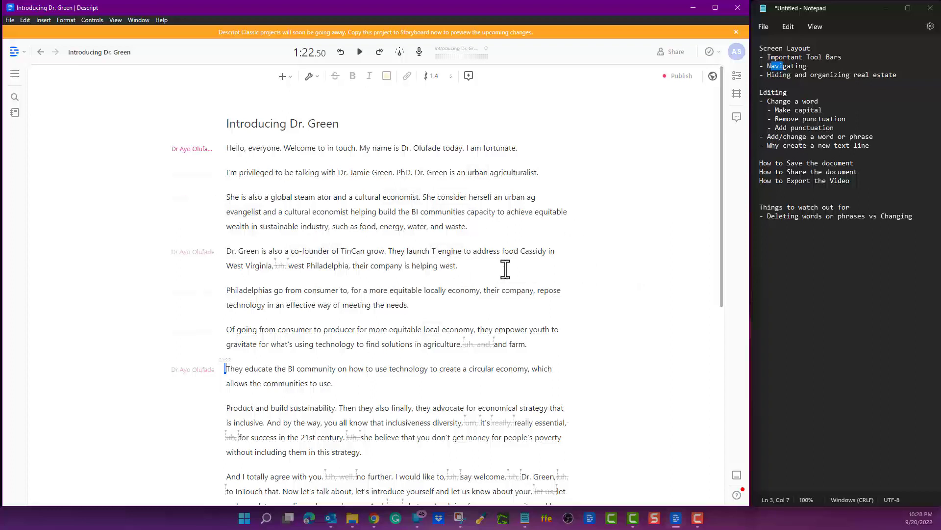
Undo the paragraph splits to restore the original paragraph layout.
{"action": "key", "text": "BackSpace"}
{"action": "key", "text": "ctrl+z"}
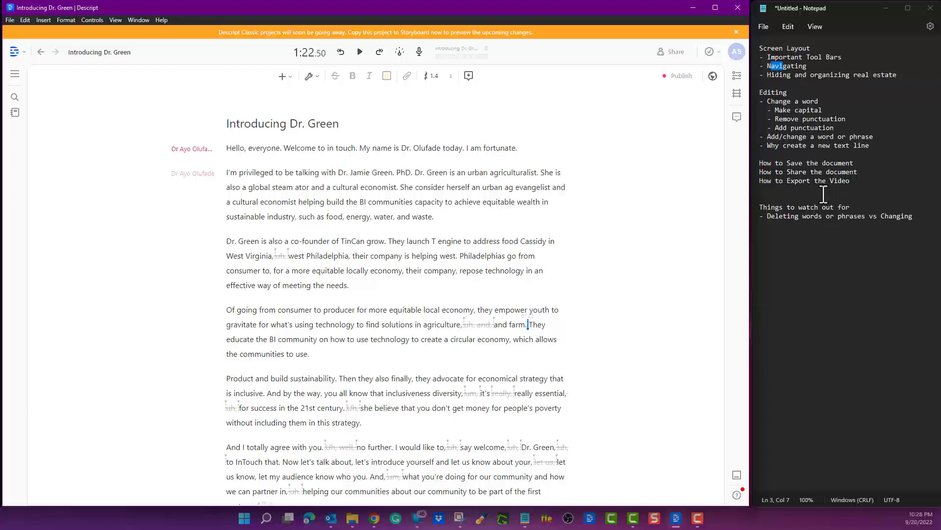
Add a blank line above the third paragraph and insert a marker there reading "THis is just a marker... or is it???".
{"action": "left_click", "coordinate": [473, 219]}
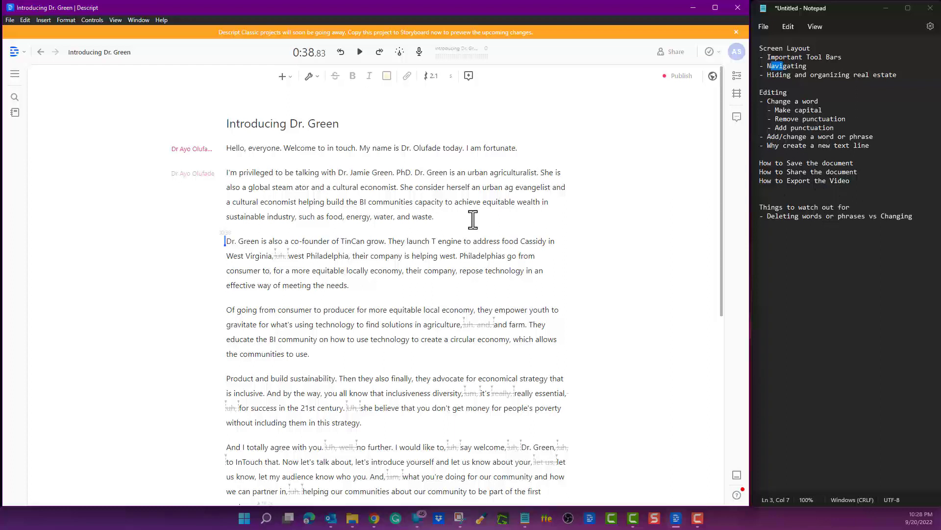
{"action": "key", "text": "Return"}
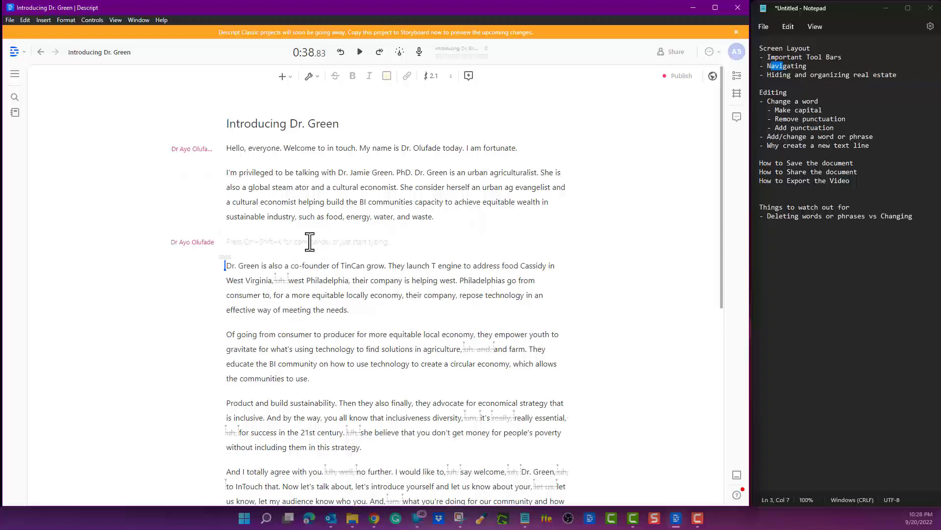
{"action": "left_click", "coordinate": [293, 78]}
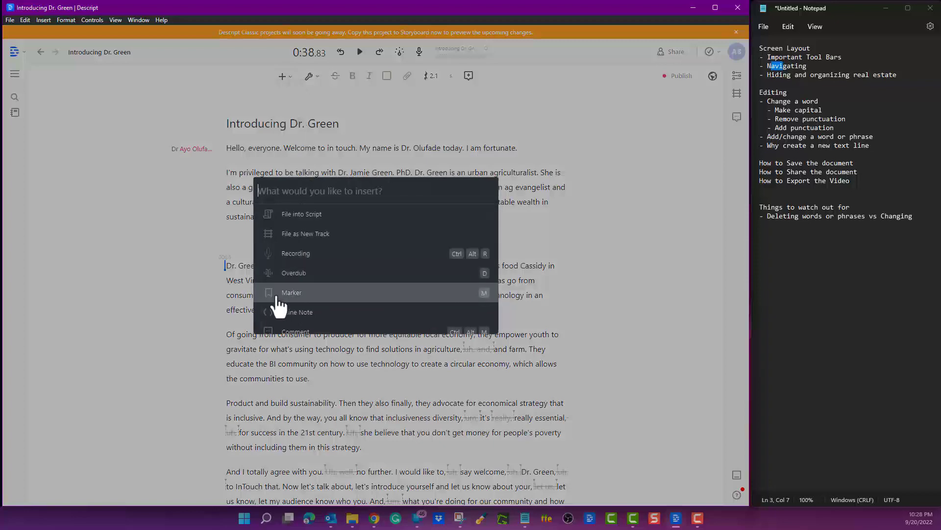
{"action": "left_click", "coordinate": [277, 296]}
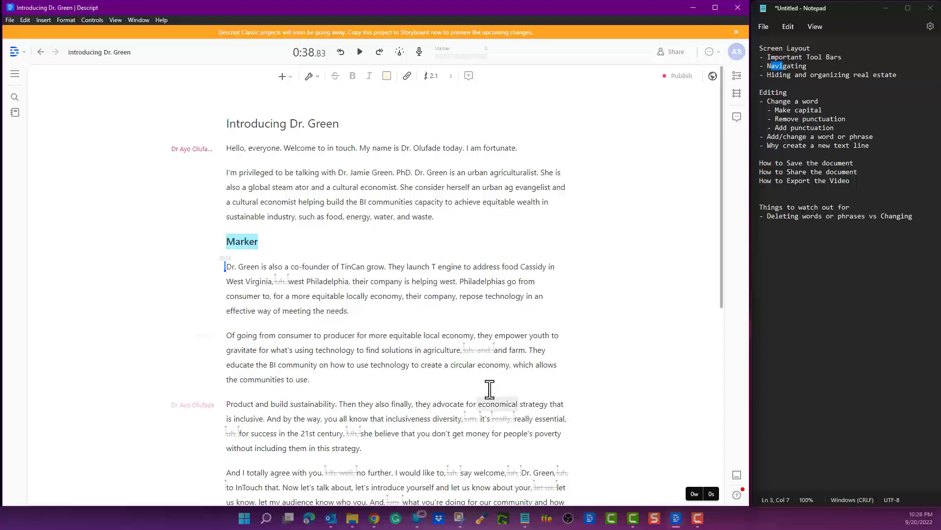
{"action": "type", "text": "THis is just a ma"}
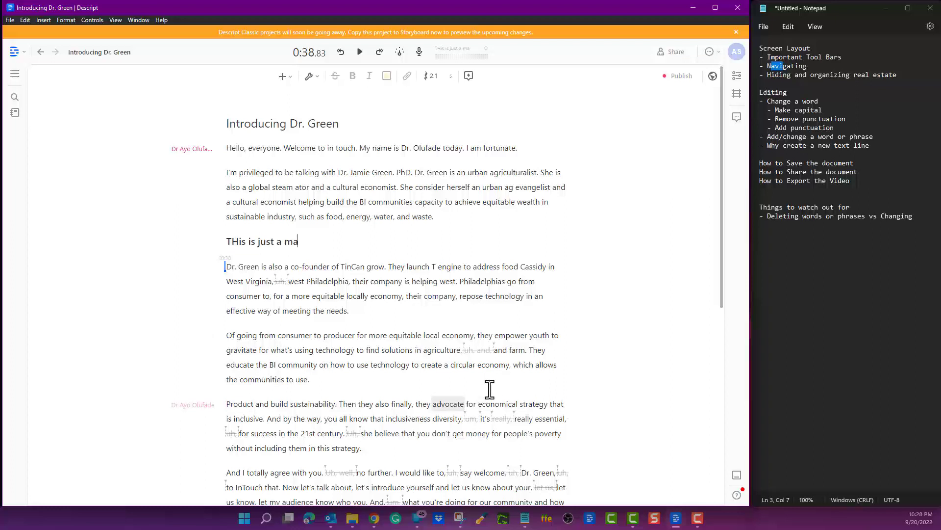
{"action": "type", "text": "rker."}
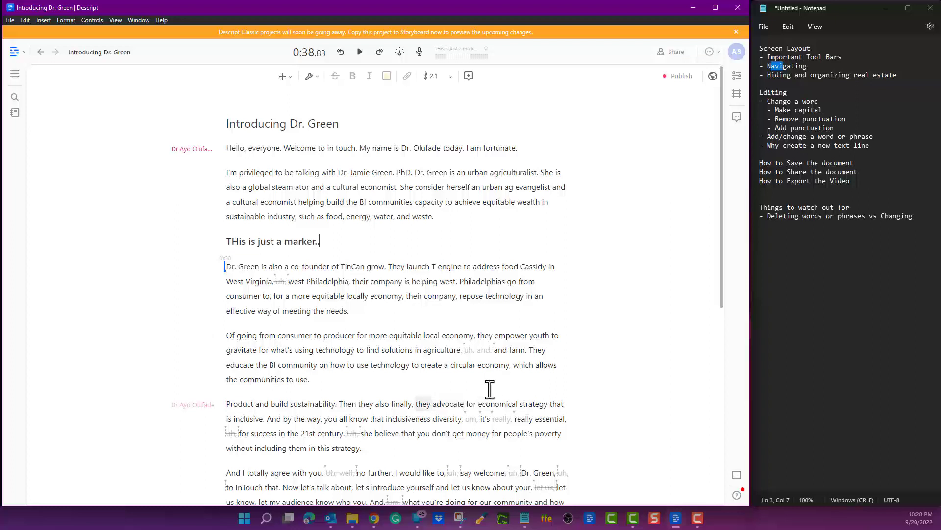
{"action": "type", "text": ".. or is it???"}
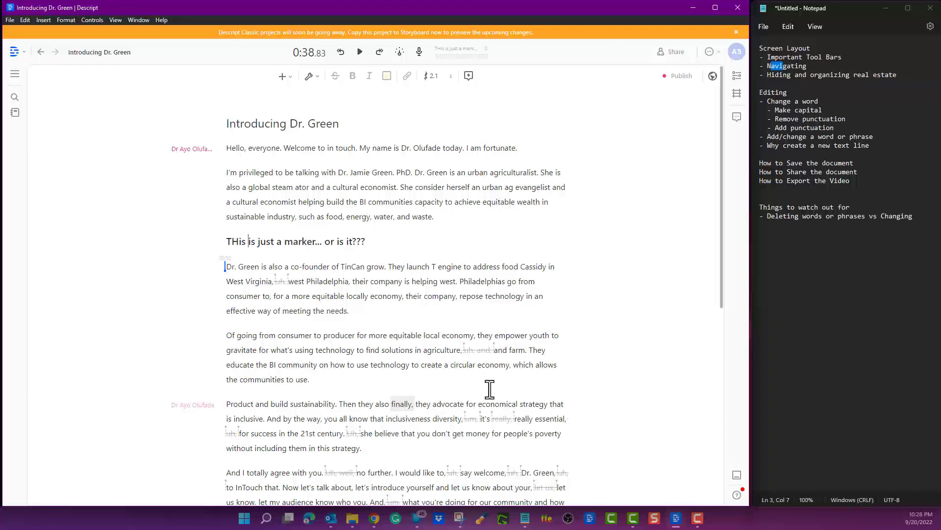
Fix the capitalisation of the marker's first word so it reads "This".
{"action": "key", "text": "Up"}
{"action": "key", "text": "Down"}
{"action": "key", "text": "shift+Left"}
{"action": "type", "text": "h"}
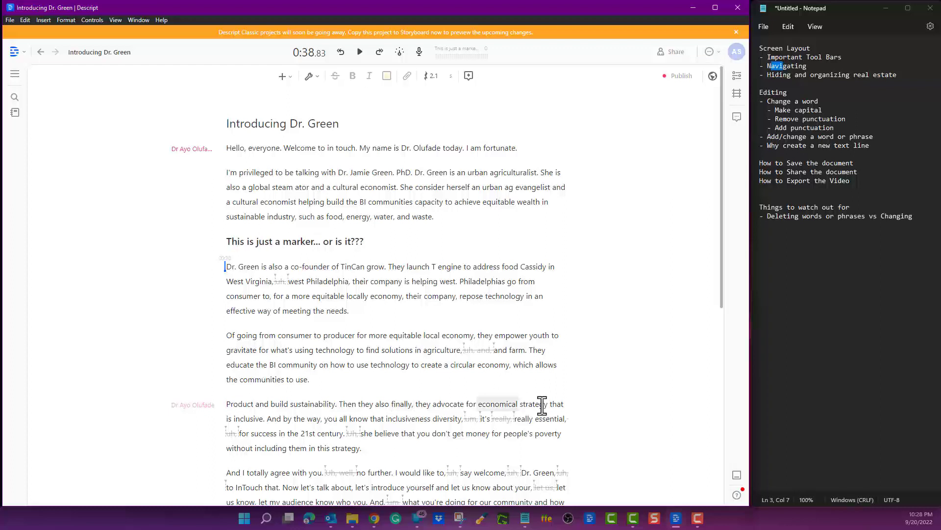
Select the full text of the marker heading above the third paragraph.
{"action": "left_click", "coordinate": [337, 288]}
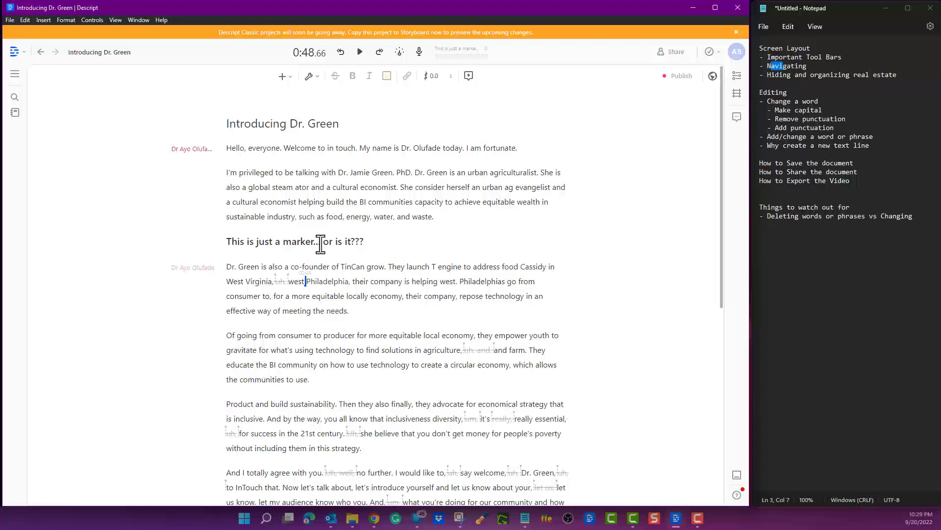
{"action": "left_click_drag", "start_coordinate": [231, 243], "coordinate": [354, 244]}
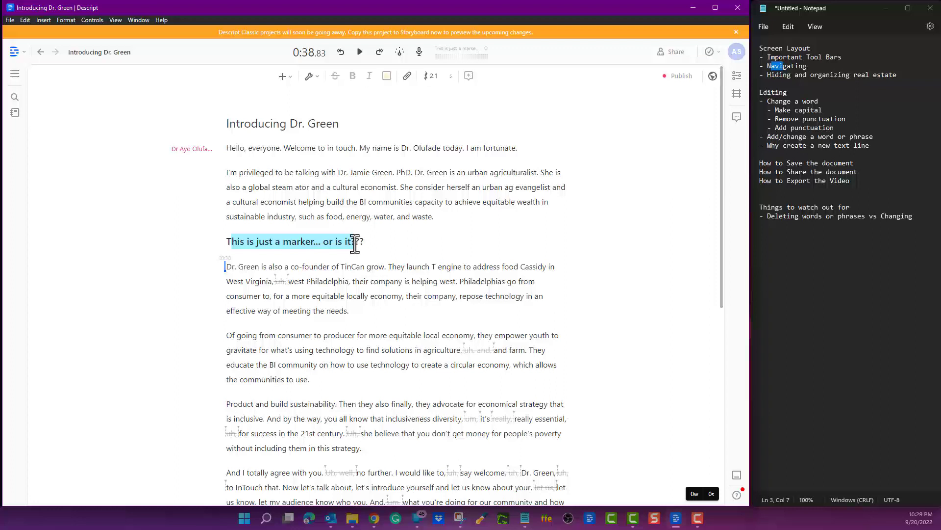
{"action": "left_click_drag", "start_coordinate": [355, 243], "coordinate": [226, 245]}
{"action": "left_click", "coordinate": [362, 245]}
Look over the subtitle export settings, the project access settings and the available export types, then close the export dialog.
{"action": "left_click", "coordinate": [8, 20]}
{"action": "left_click", "coordinate": [28, 103]}
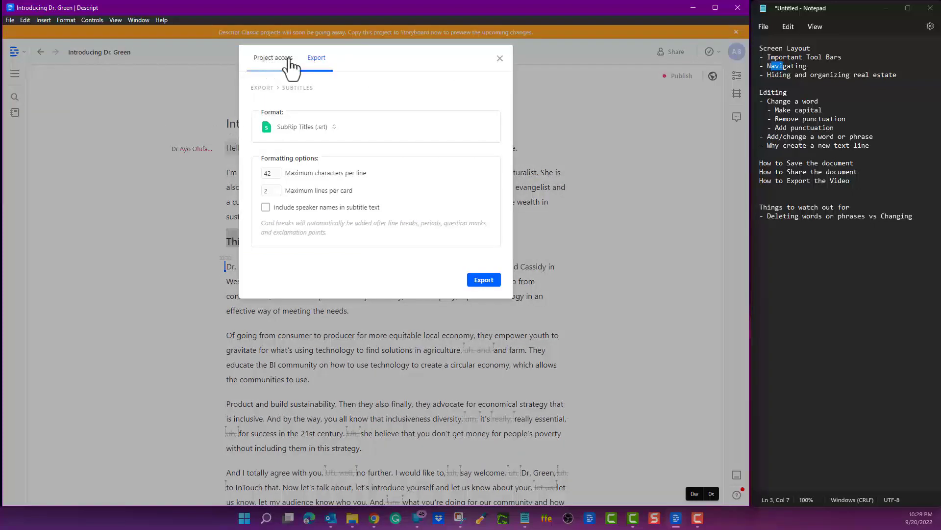
{"action": "left_click", "coordinate": [289, 59]}
{"action": "left_click", "coordinate": [318, 63]}
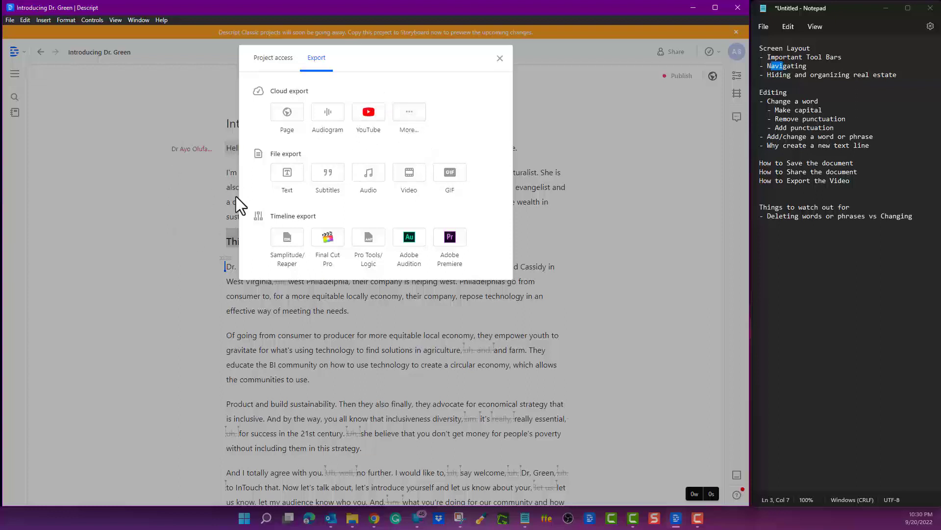
{"action": "left_click", "coordinate": [557, 192]}
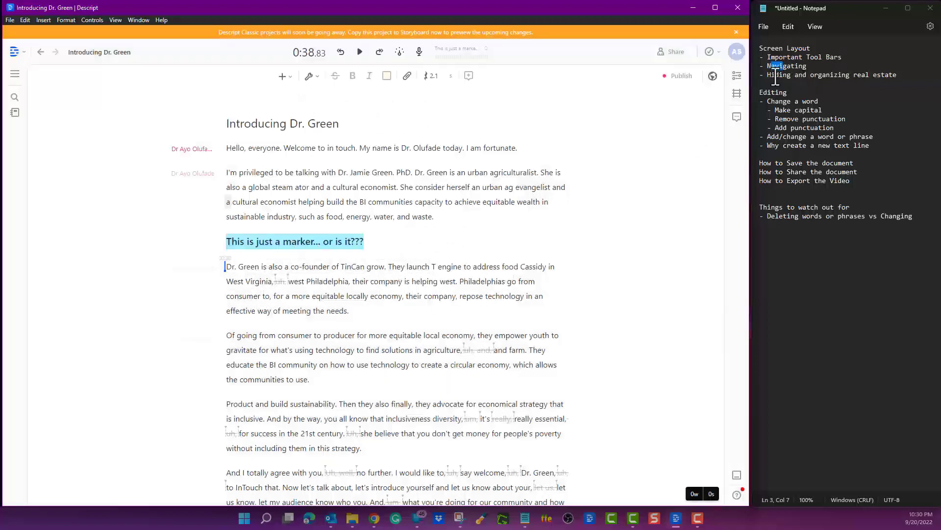
Switch to the Notepad notes and highlight "to Save" in the line about saving the document.
{"action": "left_click", "coordinate": [790, 164]}
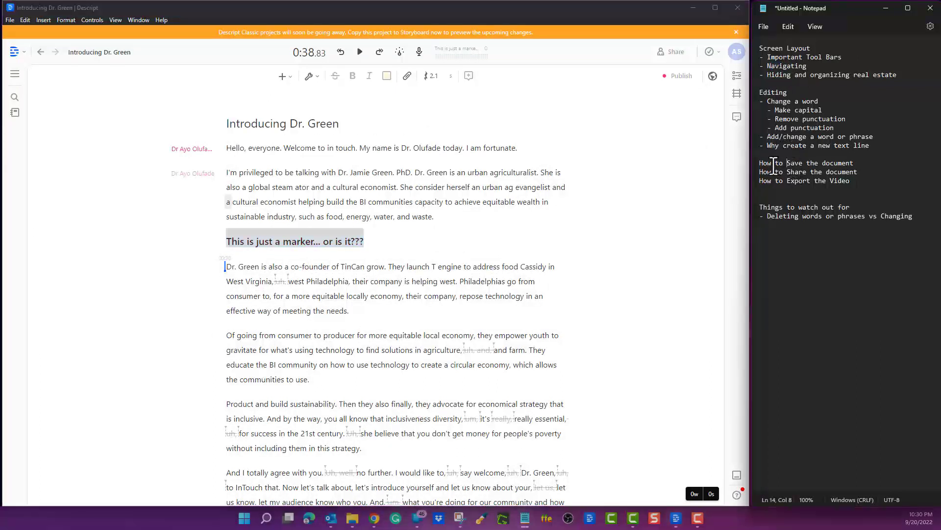
{"action": "left_click_drag", "start_coordinate": [772, 164], "coordinate": [809, 164]}
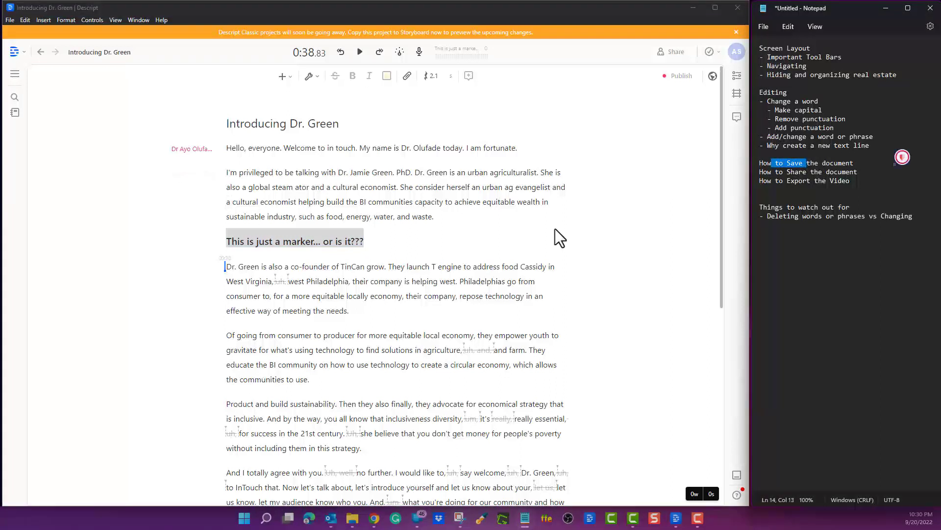
Back in Descript, check the file commands for saving, then select the opening of the paragraph below the marker, up to "TinCan".
{"action": "left_click", "coordinate": [10, 21]}
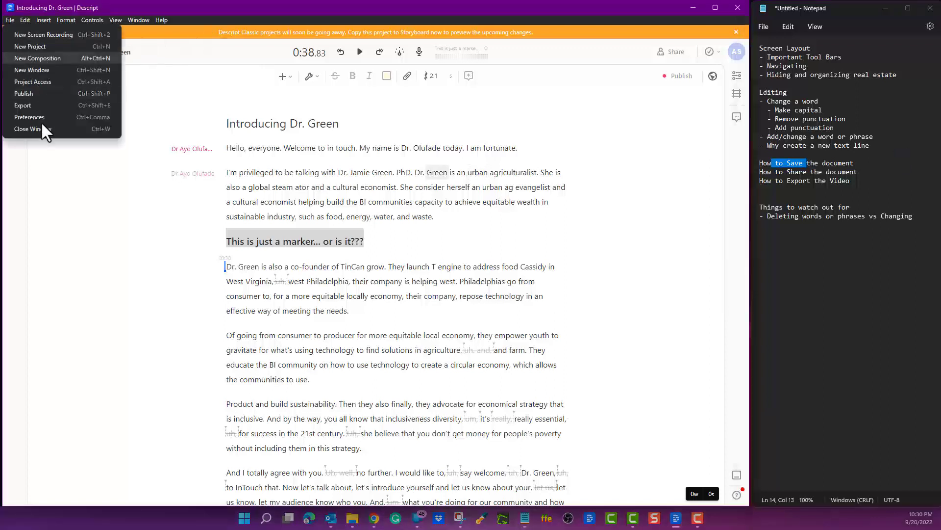
{"action": "left_click", "coordinate": [357, 265]}
{"action": "left_click", "coordinate": [343, 267], "text": "shift"}
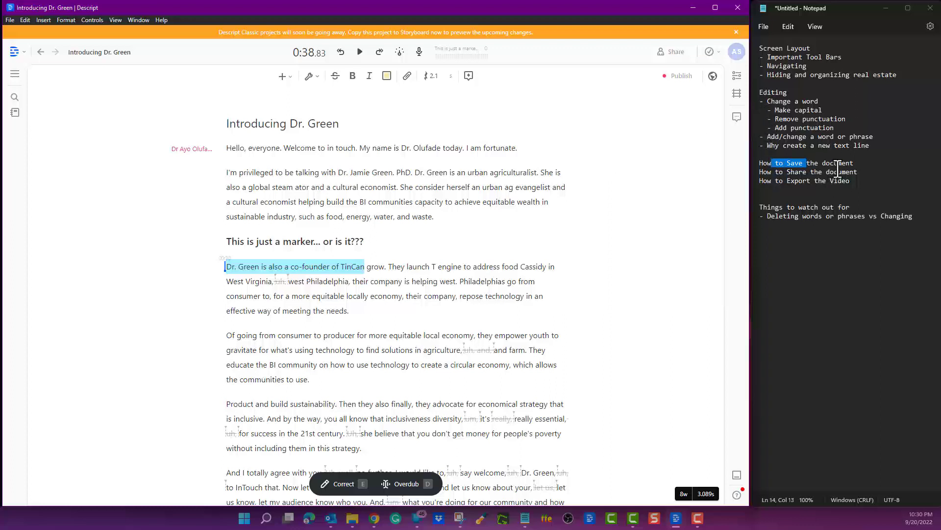
Look over the project access settings and the permission choices for invited people, then close the sharing dialog.
{"action": "left_click", "coordinate": [771, 172]}
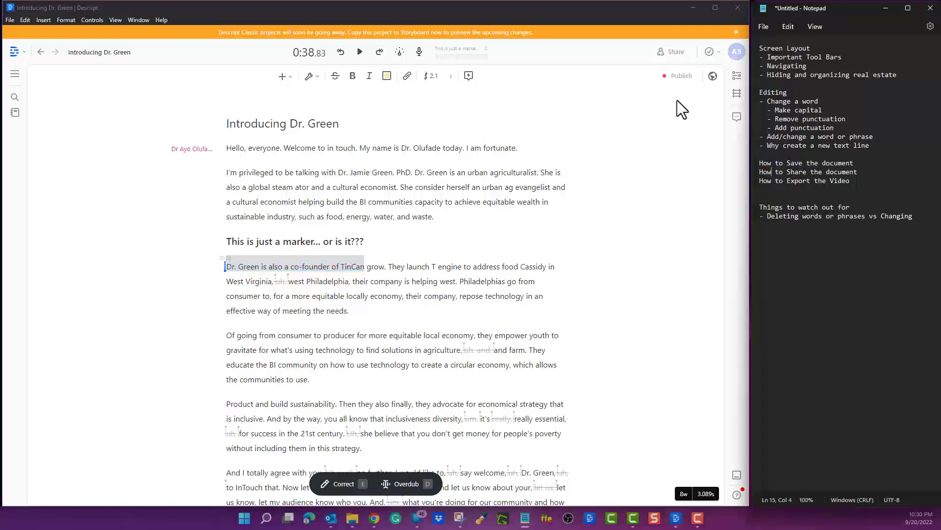
{"action": "left_click", "coordinate": [674, 59]}
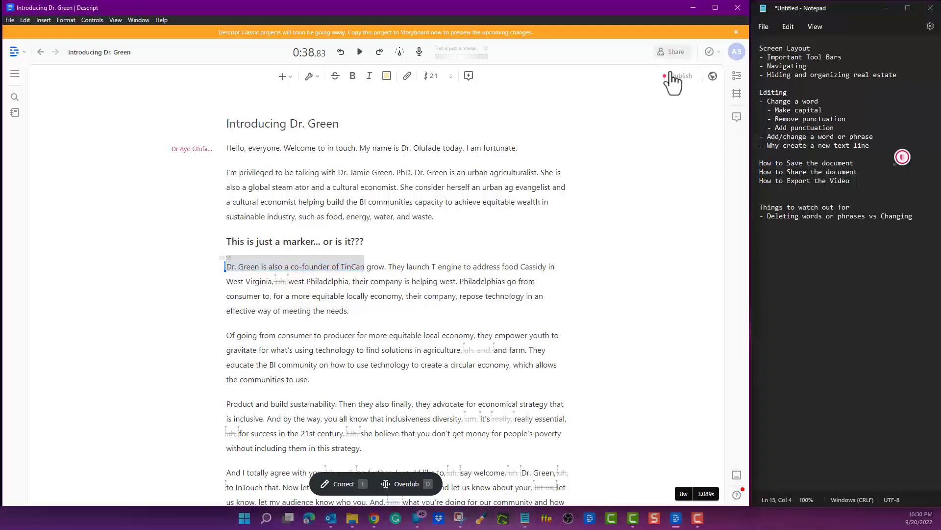
{"action": "left_click", "coordinate": [675, 58]}
{"action": "left_click", "coordinate": [331, 337]}
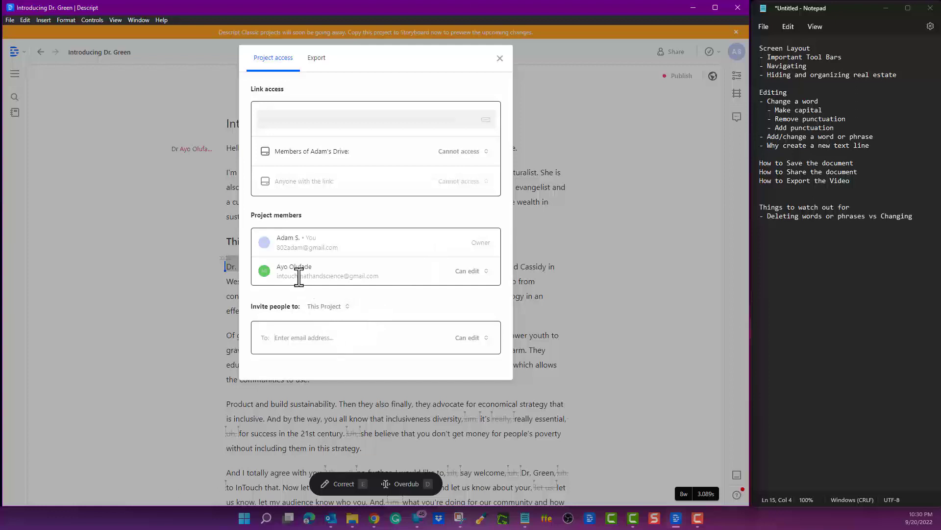
{"action": "left_click", "coordinate": [463, 337]}
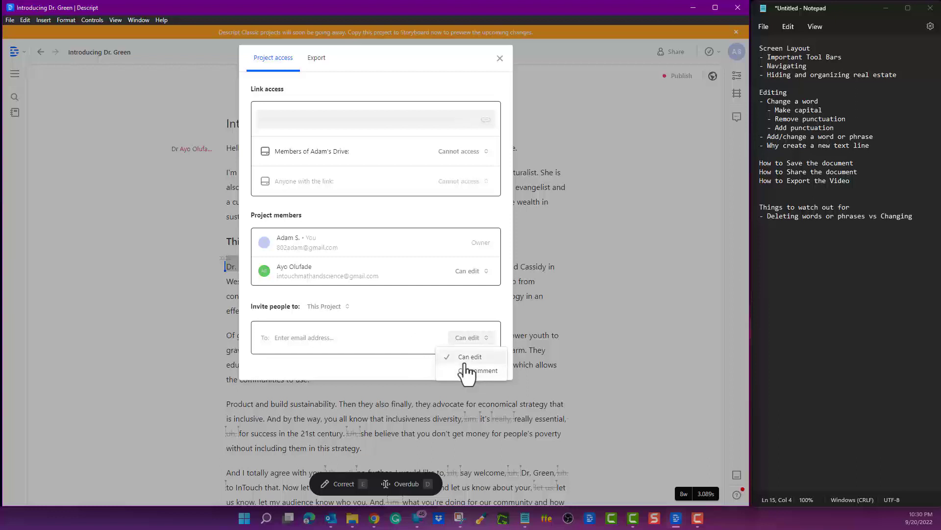
{"action": "left_click", "coordinate": [304, 337]}
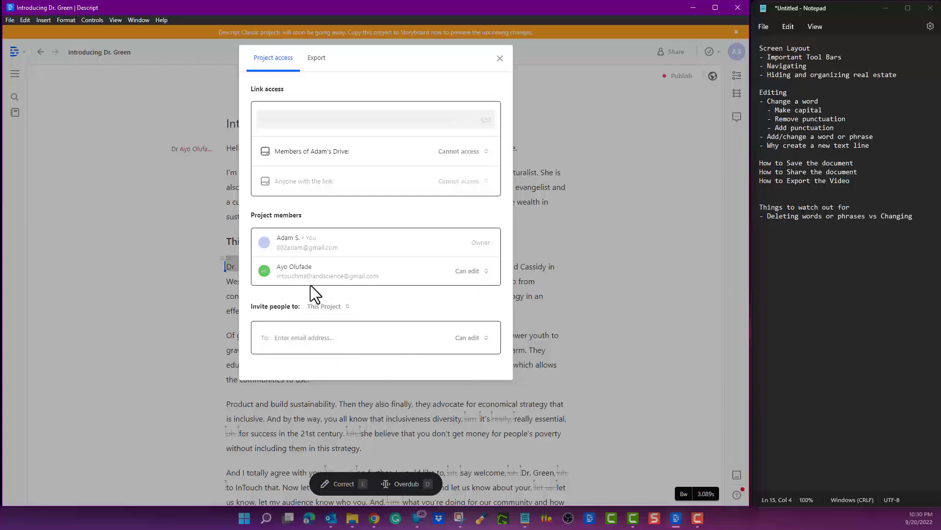
{"action": "left_click", "coordinate": [558, 257]}
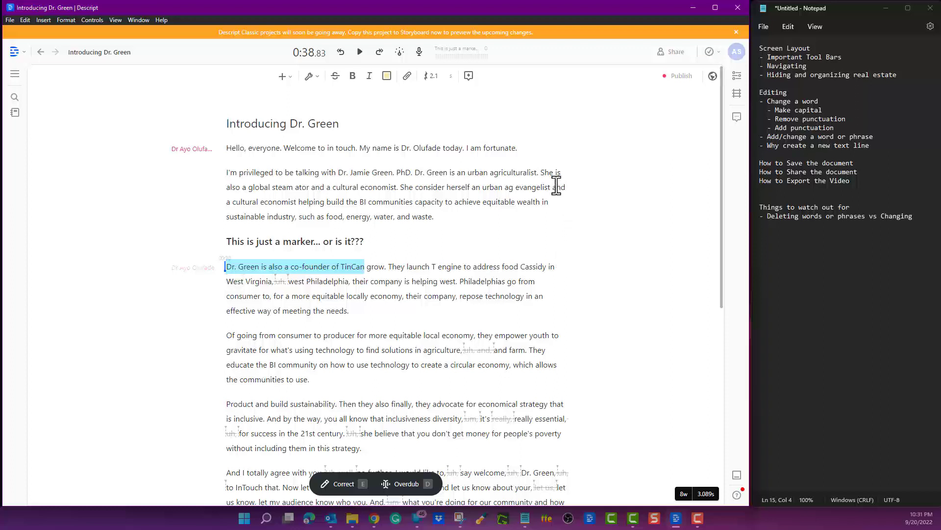
Open the publishing settings for the project's page, copy its published URL and close the dialog.
{"action": "left_click", "coordinate": [9, 19]}
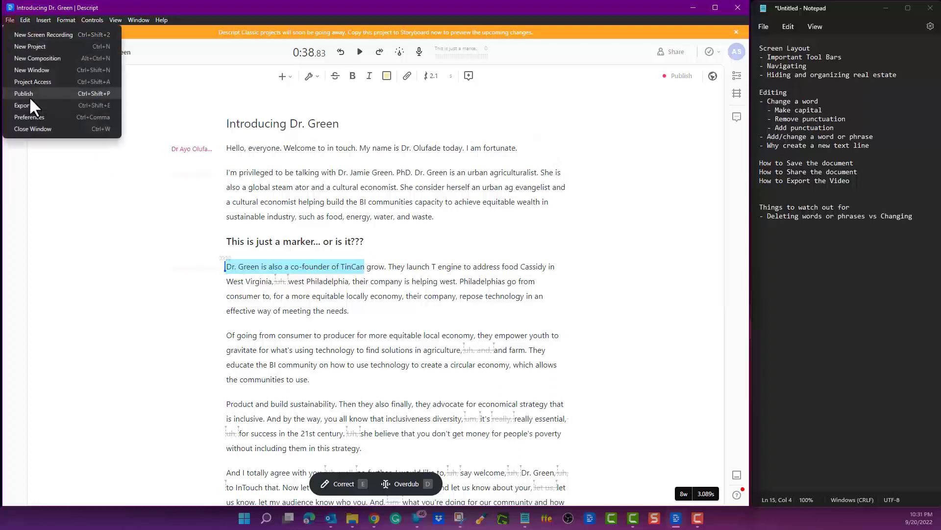
{"action": "key", "text": "Escape"}
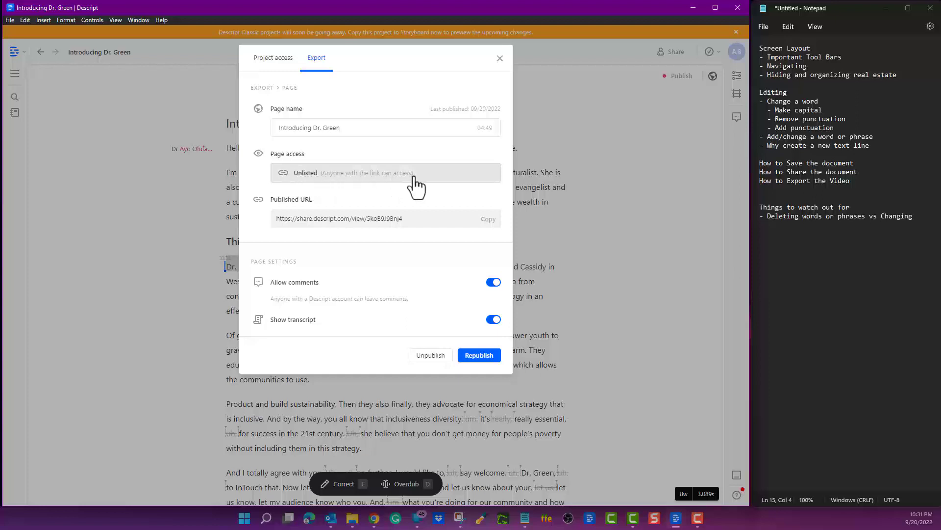
{"action": "left_click", "coordinate": [490, 222]}
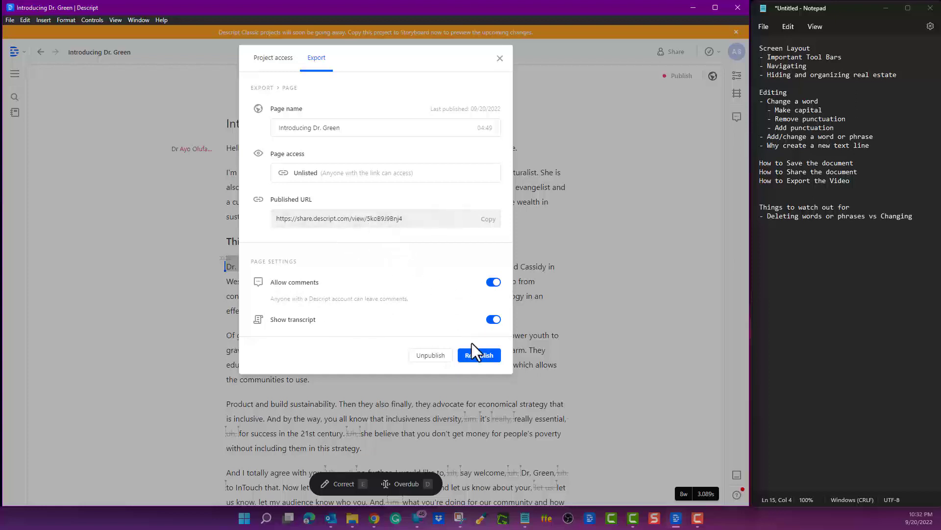
{"action": "left_click", "coordinate": [501, 62]}
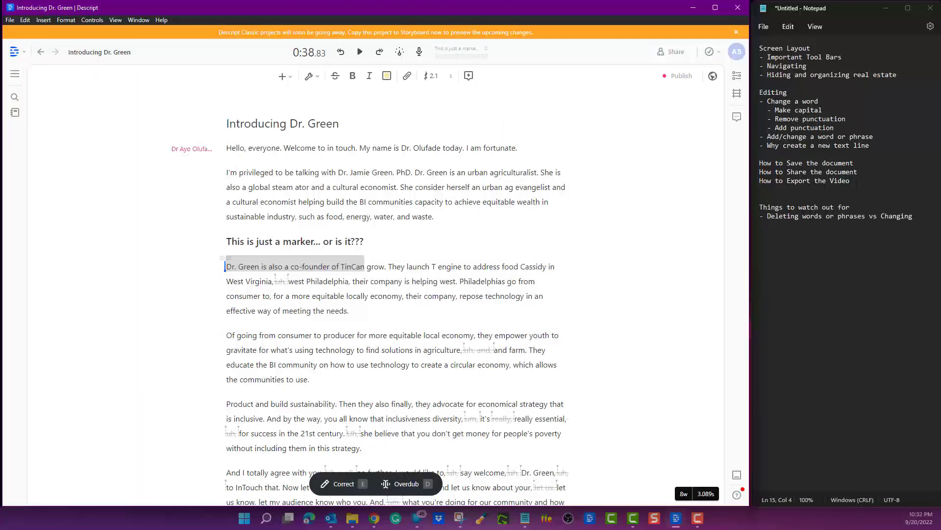
Switch to a Chrome window with a new tab and load the copied URL of the published page.
{"action": "key", "text": "alt+Tab"}
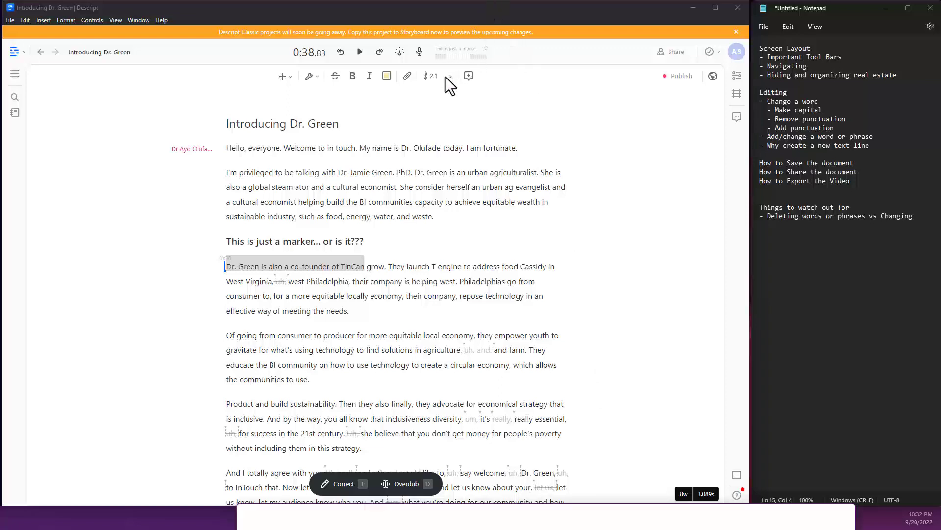
{"action": "left_click_drag", "start_coordinate": [445, 77], "coordinate": [434, 45]}
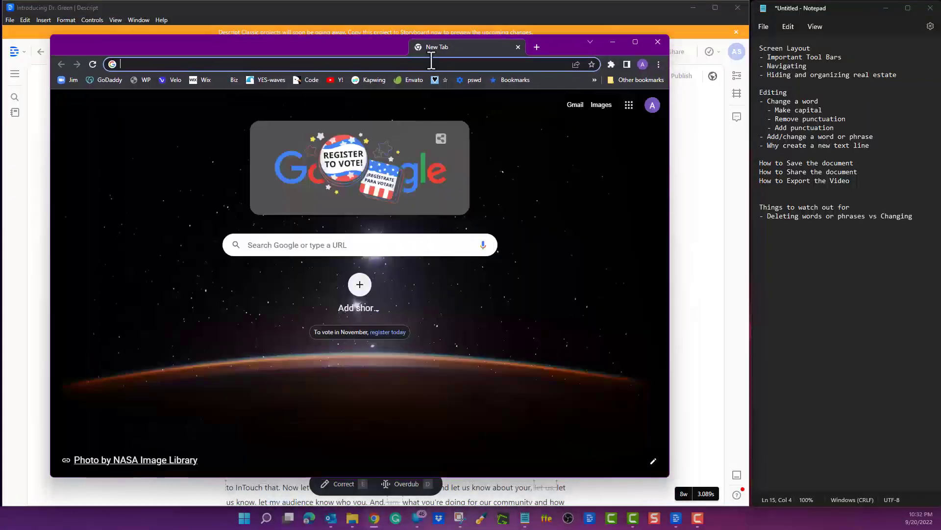
{"action": "right_click", "coordinate": [429, 63]}
{"action": "left_click", "coordinate": [454, 139]}
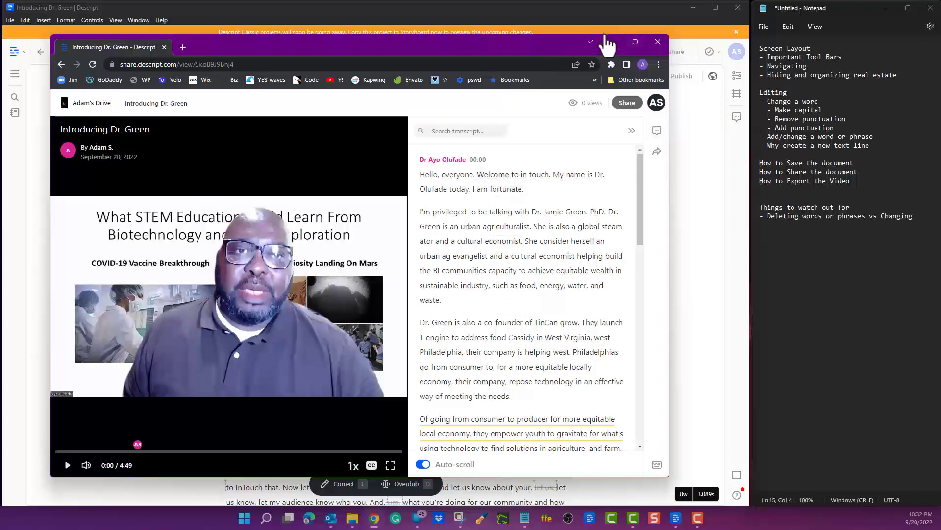
Enlarge the browser window upwards and to the left to give the published page more room.
{"action": "left_click_drag", "start_coordinate": [572, 36], "coordinate": [577, 9]}
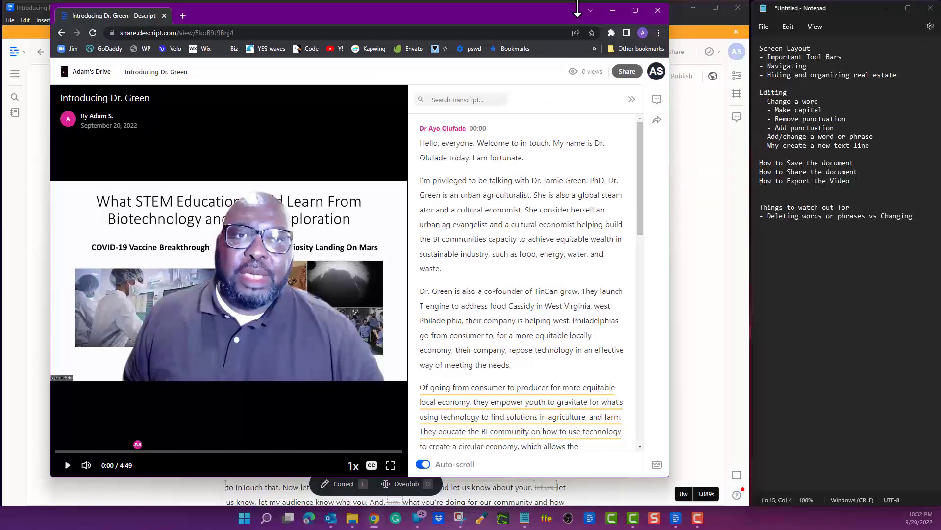
{"action": "left_click", "coordinate": [50, 305]}
{"action": "left_click_drag", "start_coordinate": [48, 303], "coordinate": [8, 301]}
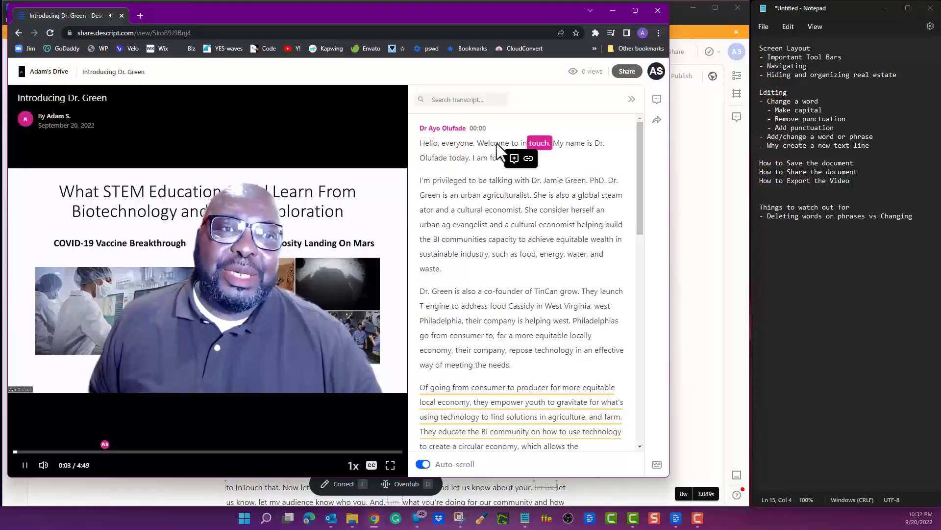
Pause the published video and open the existing comment on the underlined paragraph in the transcript.
{"action": "left_click", "coordinate": [24, 468]}
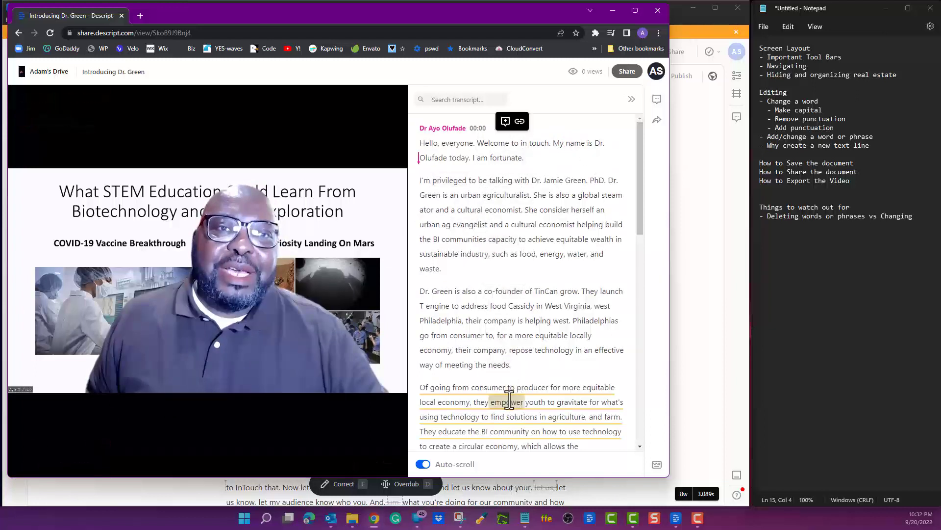
{"action": "scroll", "coordinate": [509, 399], "scroll_direction": "down", "scroll_amount": 3}
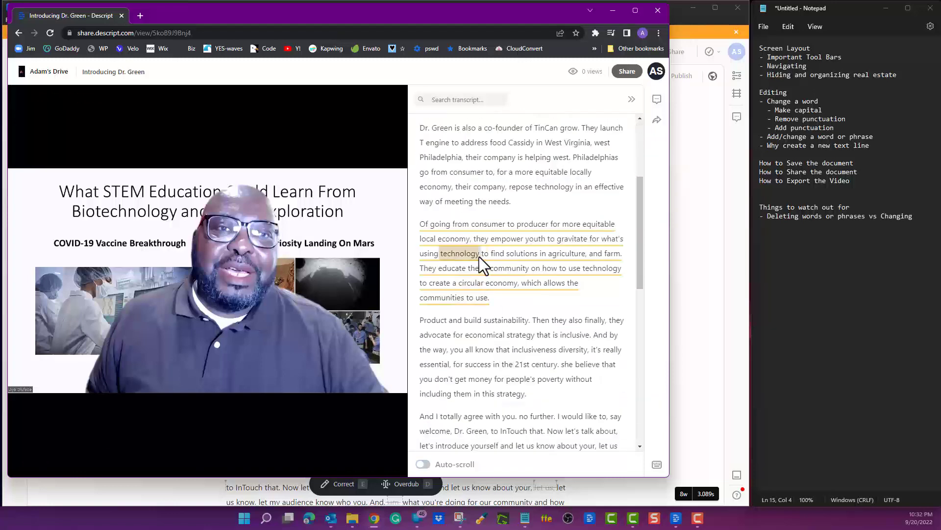
{"action": "left_click", "coordinate": [479, 251]}
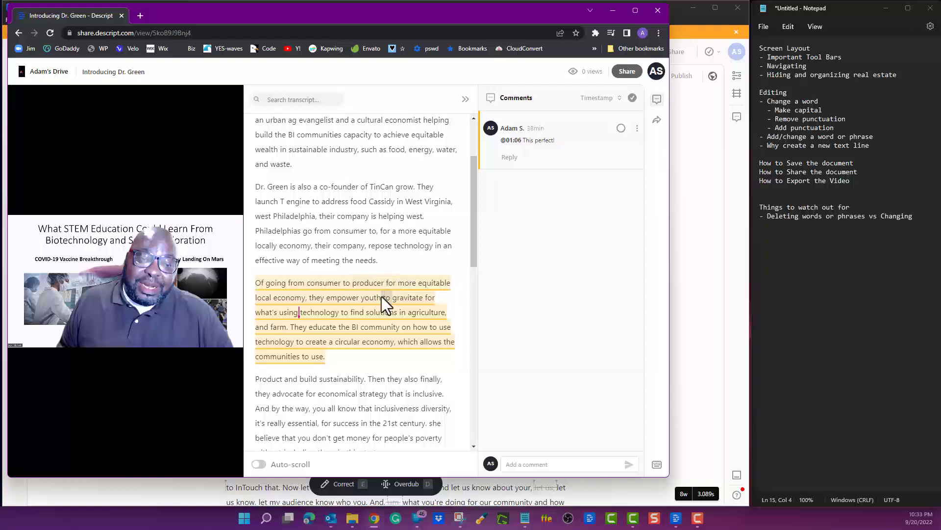
Post the comment "I can leave feedback here" on the paragraph above the commented one, from its first word through "repose".
{"action": "mouse_move", "coordinate": [263, 186]}
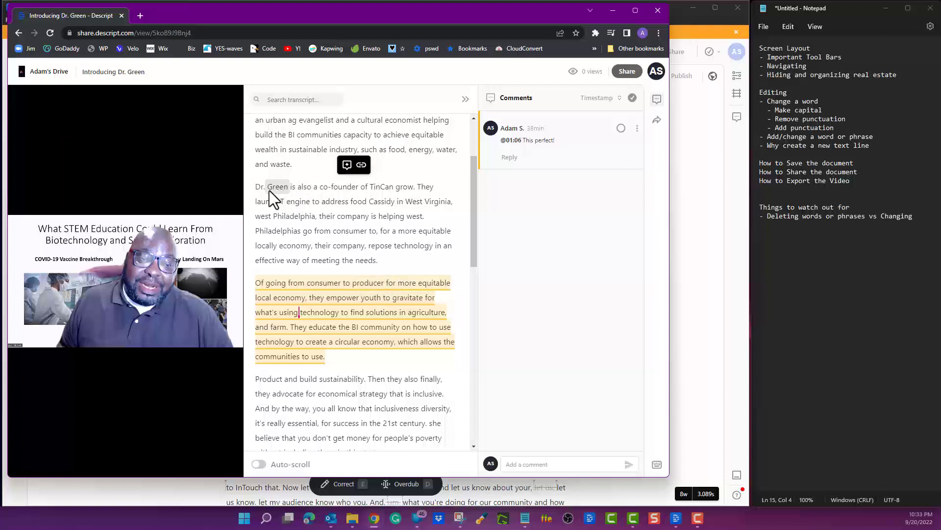
{"action": "left_click_drag", "start_coordinate": [258, 191], "coordinate": [387, 242]}
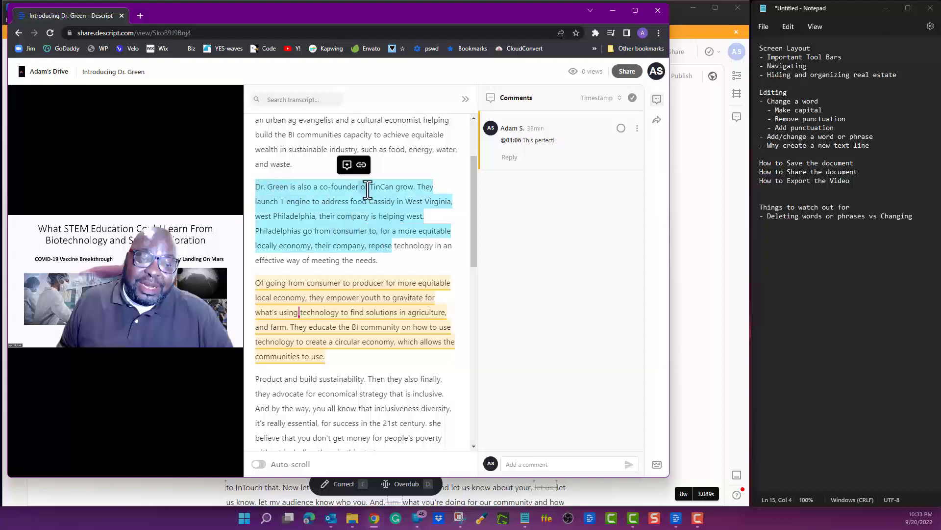
{"action": "left_click", "coordinate": [347, 166]}
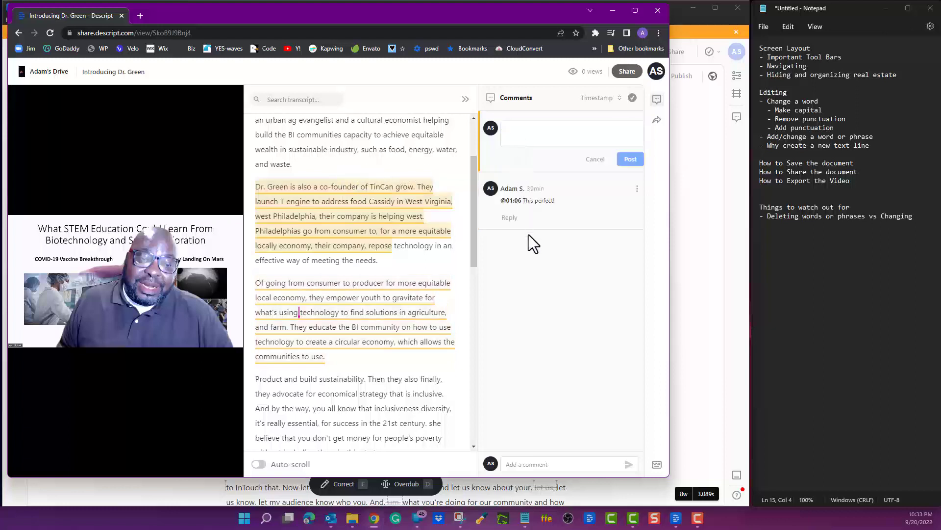
{"action": "type", "text": "I can leave feedback here"}
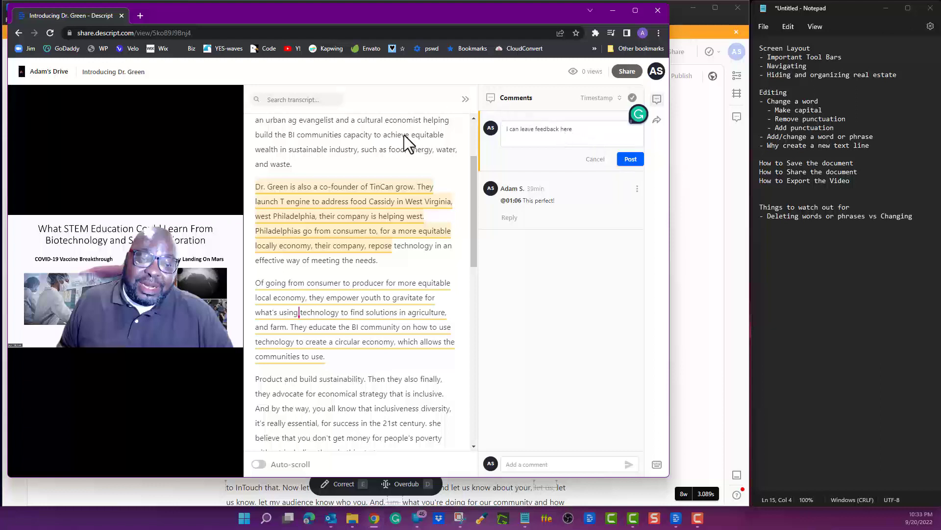
{"action": "left_click", "coordinate": [637, 160]}
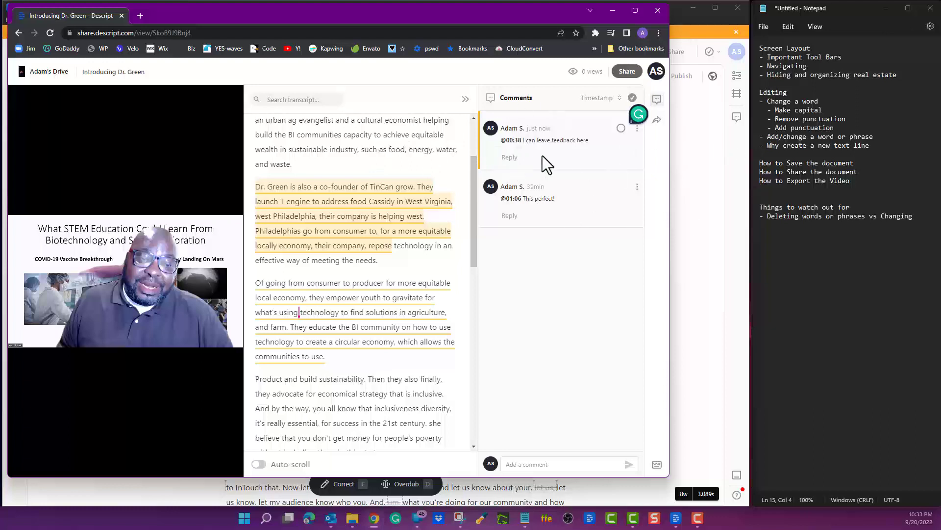
Move the playback position to "achieve" in the page's transcript, then minimise the browser window.
{"action": "left_click", "coordinate": [396, 137]}
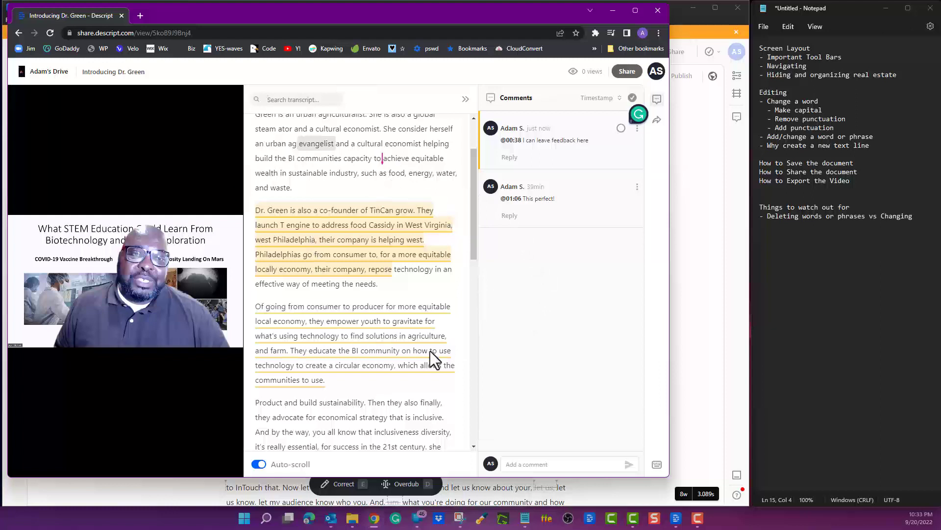
{"action": "left_click", "coordinate": [405, 308]}
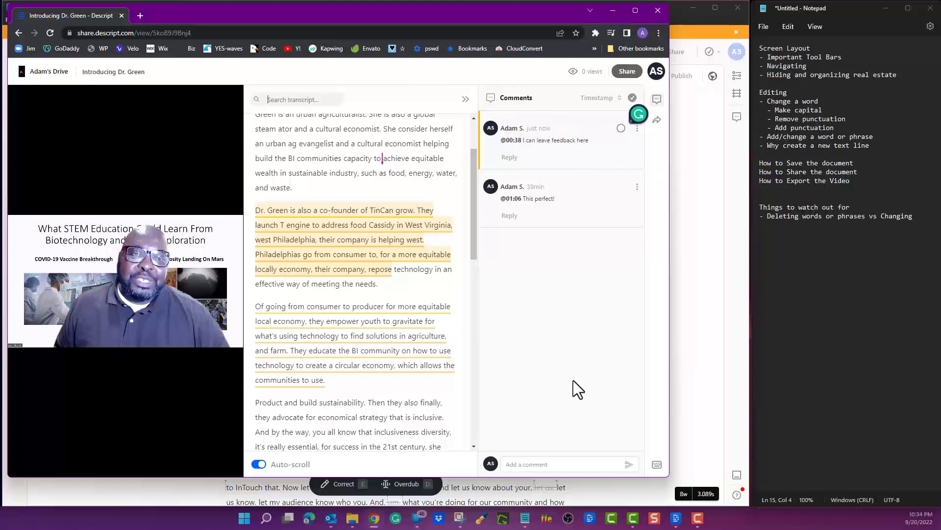
{"action": "left_click", "coordinate": [612, 11]}
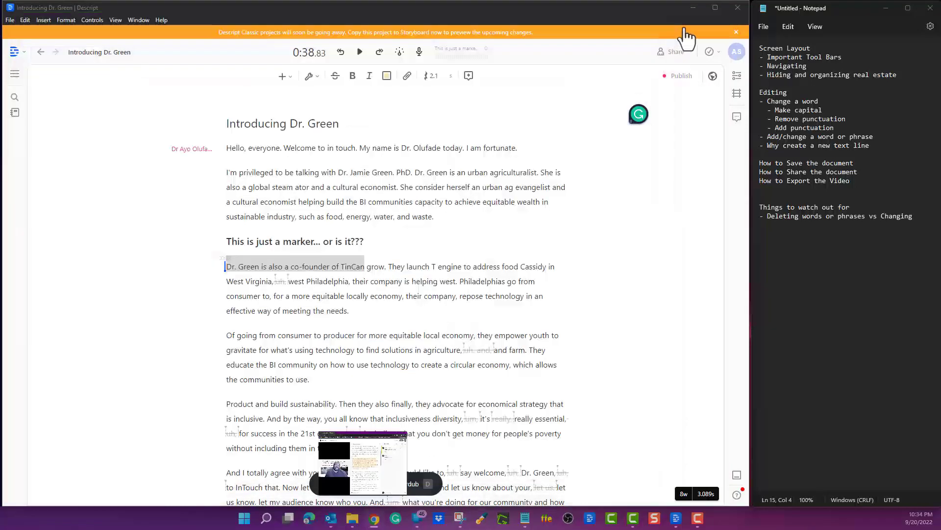
Open the project's export dialog, look at the project access settings and bring up the available export types.
{"action": "left_click", "coordinate": [7, 19]}
{"action": "left_click", "coordinate": [9, 20]}
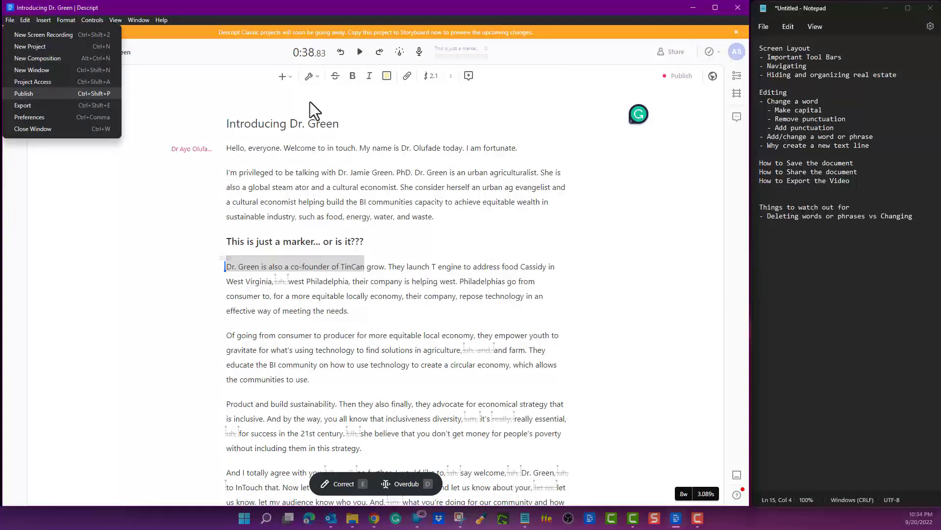
{"action": "left_click", "coordinate": [722, 255]}
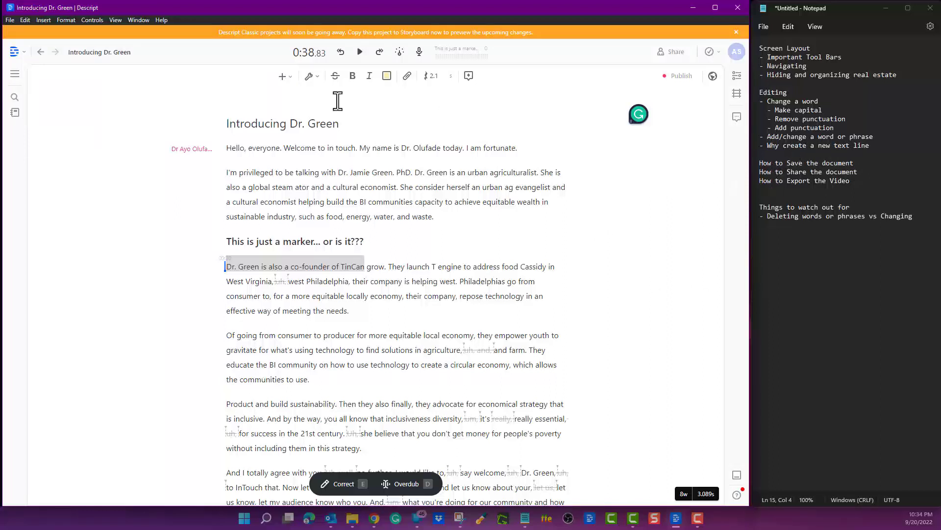
{"action": "left_click", "coordinate": [9, 21]}
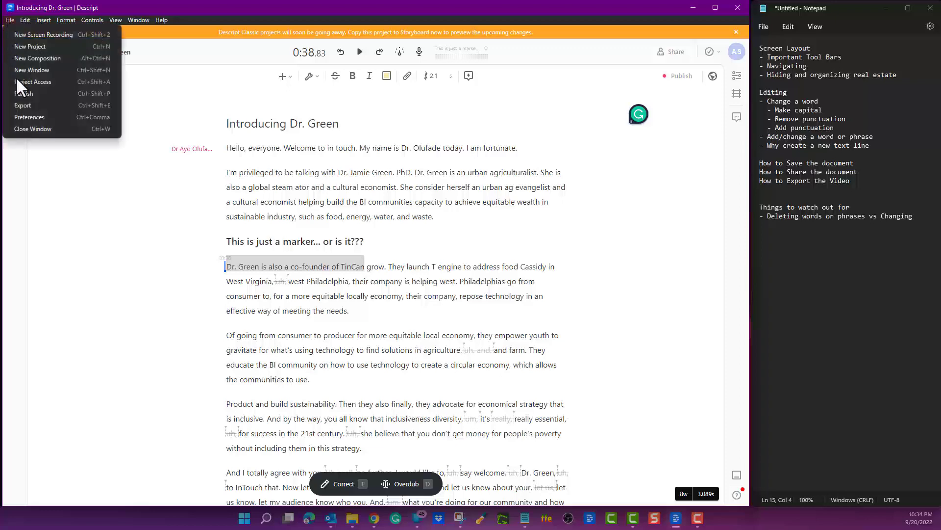
{"action": "left_click", "coordinate": [28, 104]}
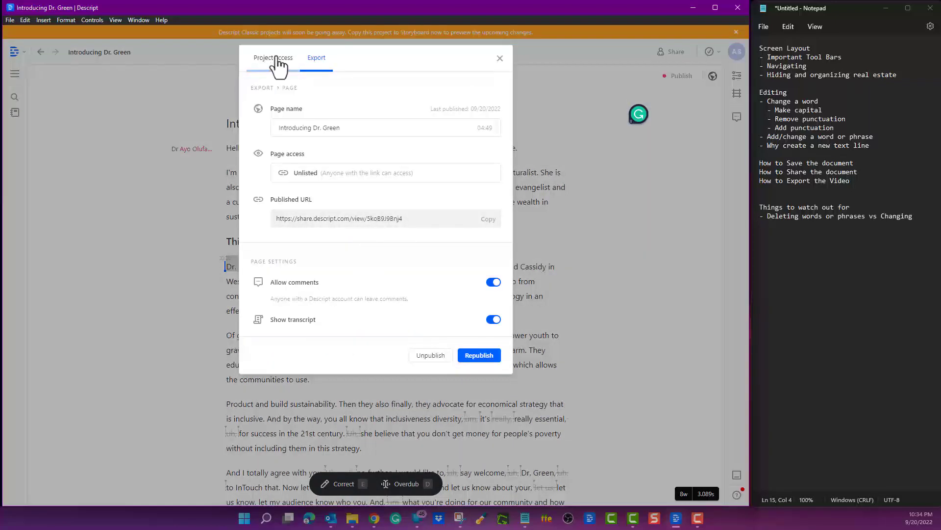
{"action": "left_click", "coordinate": [269, 56]}
{"action": "left_click", "coordinate": [311, 59]}
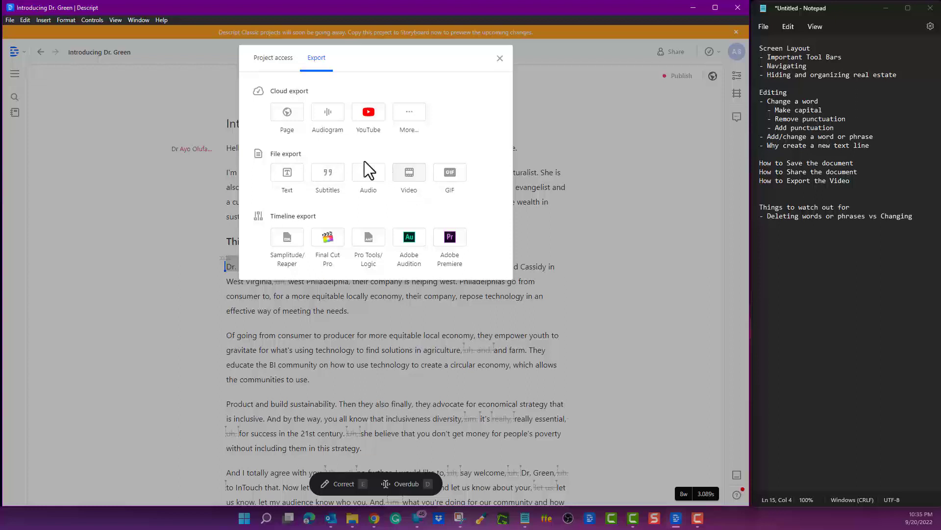
Look at the subtitle export options, close the export dialog and place the Notepad cursor below "How to Export the Video".
{"action": "left_click", "coordinate": [328, 177]}
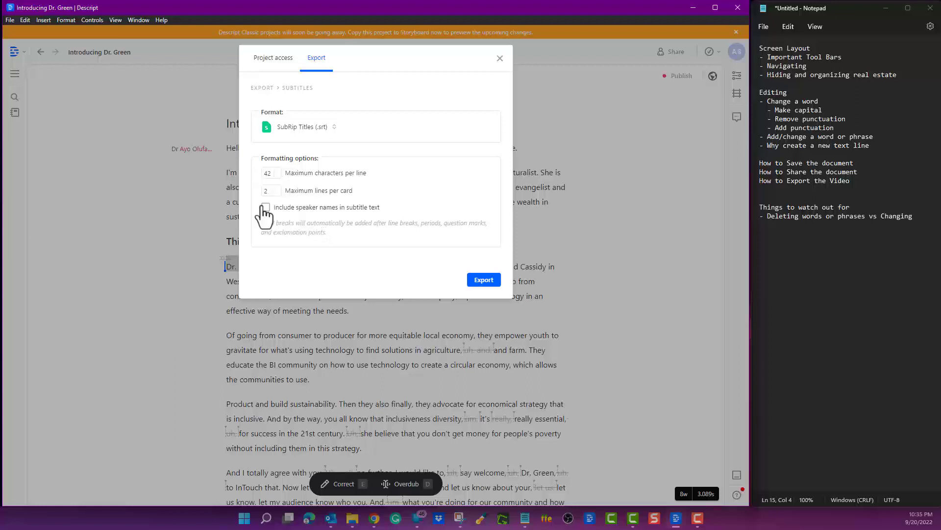
{"action": "left_click", "coordinate": [500, 60]}
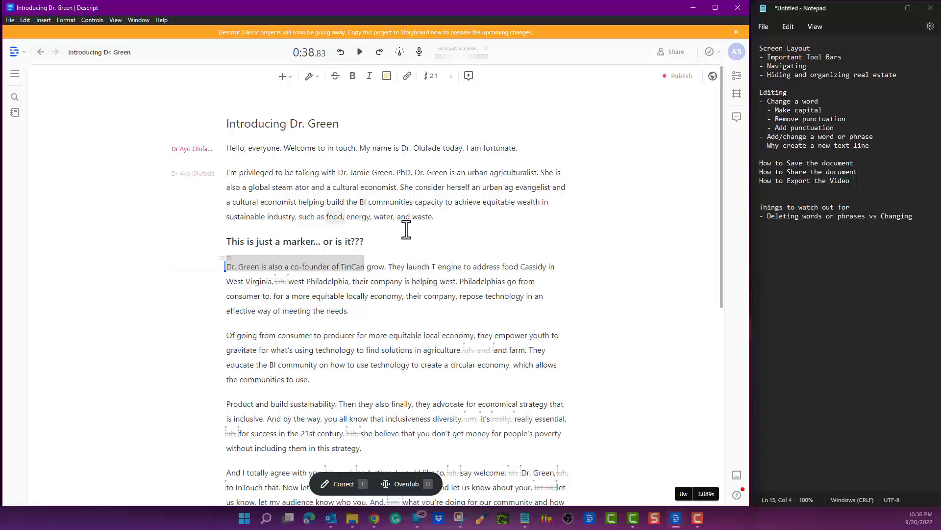
{"action": "left_click", "coordinate": [832, 187]}
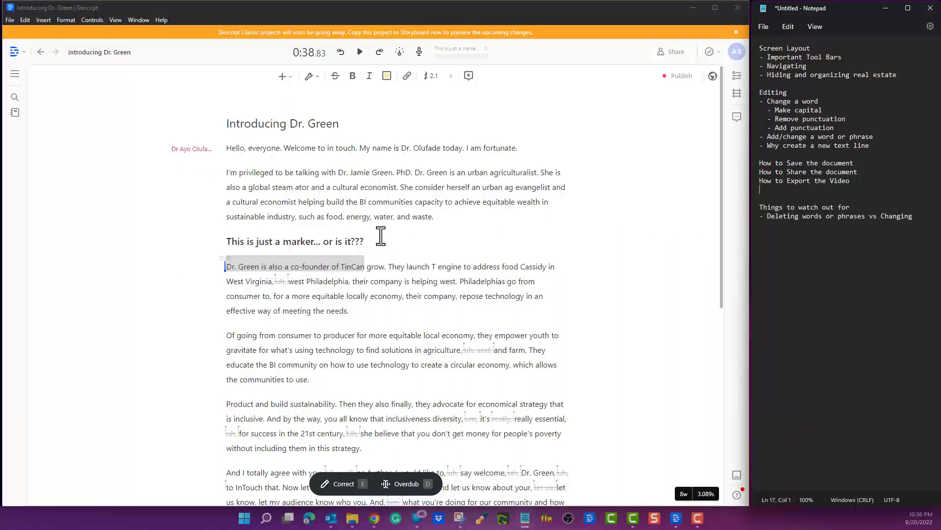
Back in Descript, delete "co-founder of TinCan grow." from the first paragraph below the marker heading.
{"action": "left_click", "coordinate": [326, 274]}
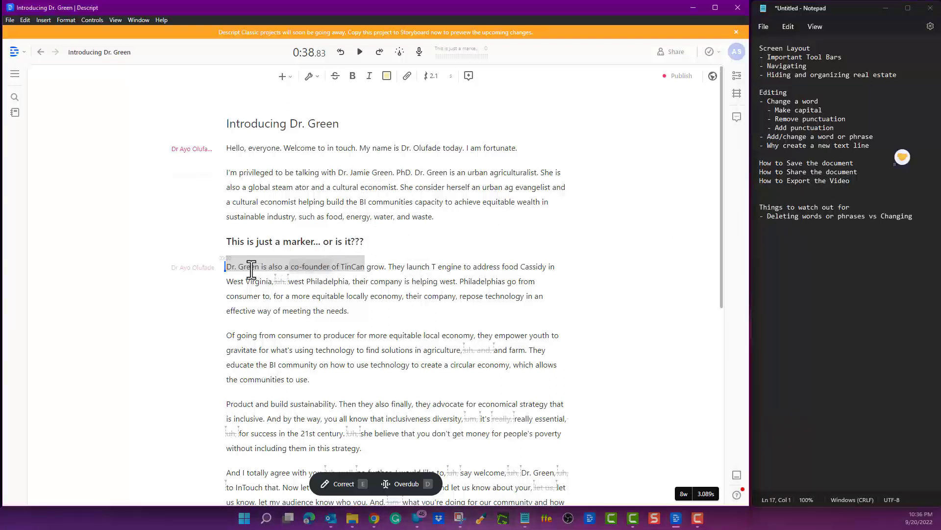
{"action": "left_click", "coordinate": [366, 269]}
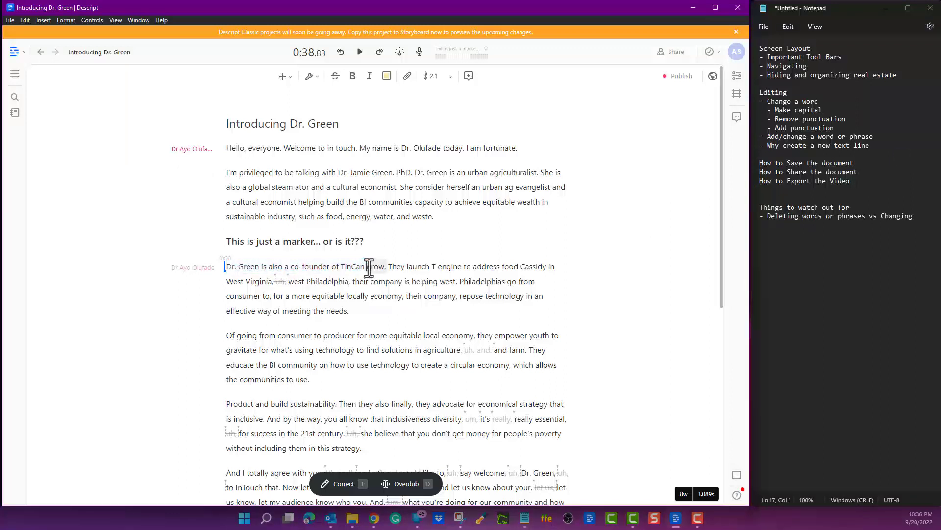
{"action": "left_click_drag", "start_coordinate": [390, 266], "coordinate": [292, 267]}
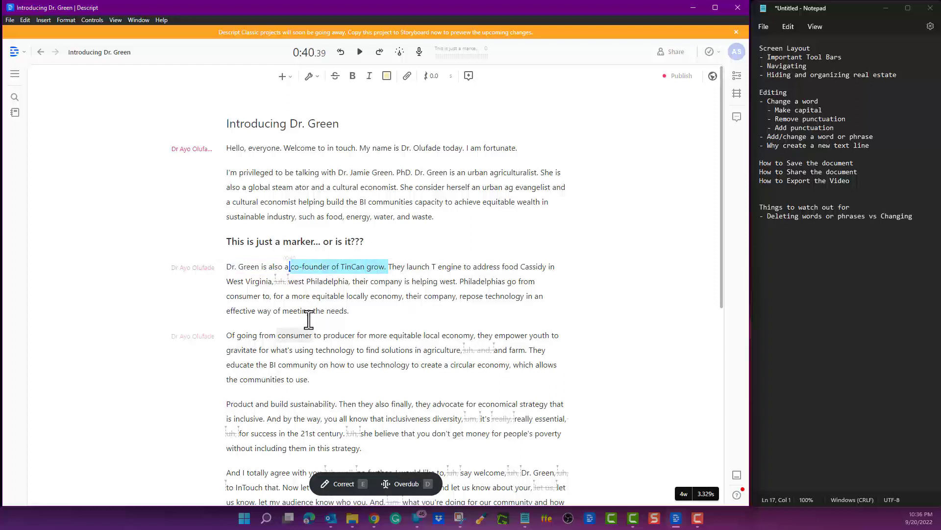
{"action": "key", "text": "BackSpace"}
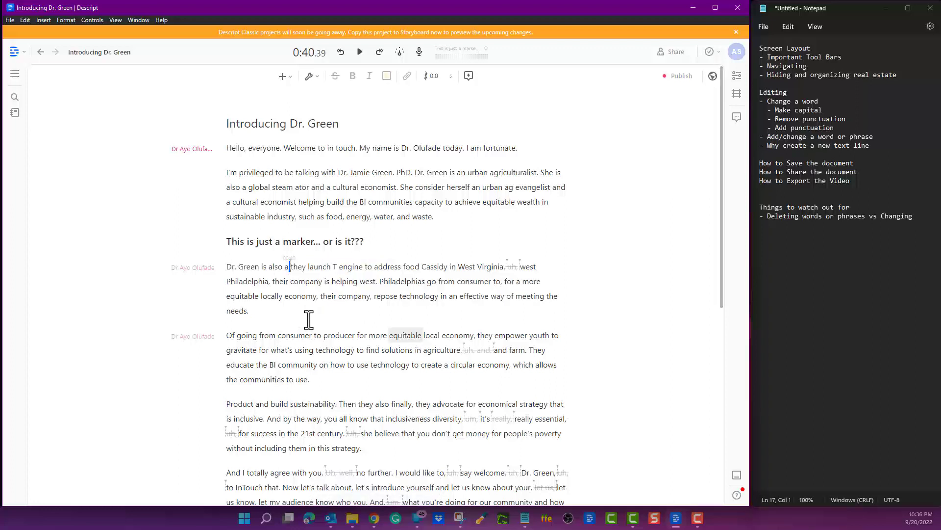
Try to restore the removed media using the selection "Green is also" in the paragraph below the marker.
{"action": "left_click", "coordinate": [268, 268]}
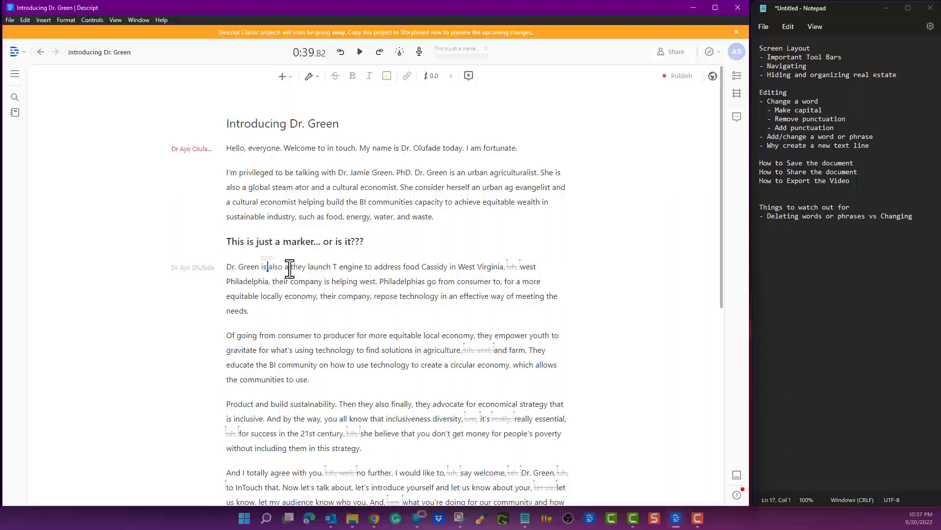
{"action": "left_click_drag", "start_coordinate": [255, 266], "coordinate": [281, 267]}
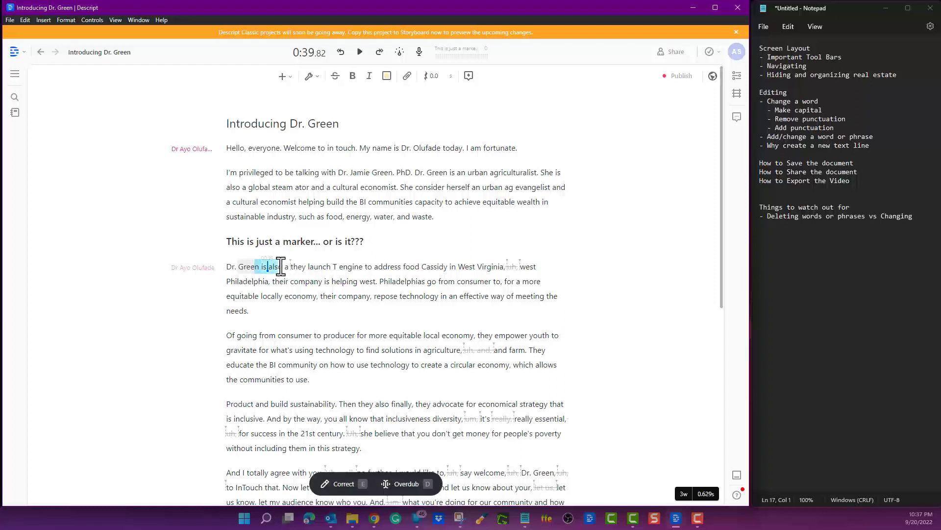
{"action": "left_click", "coordinate": [10, 20]}
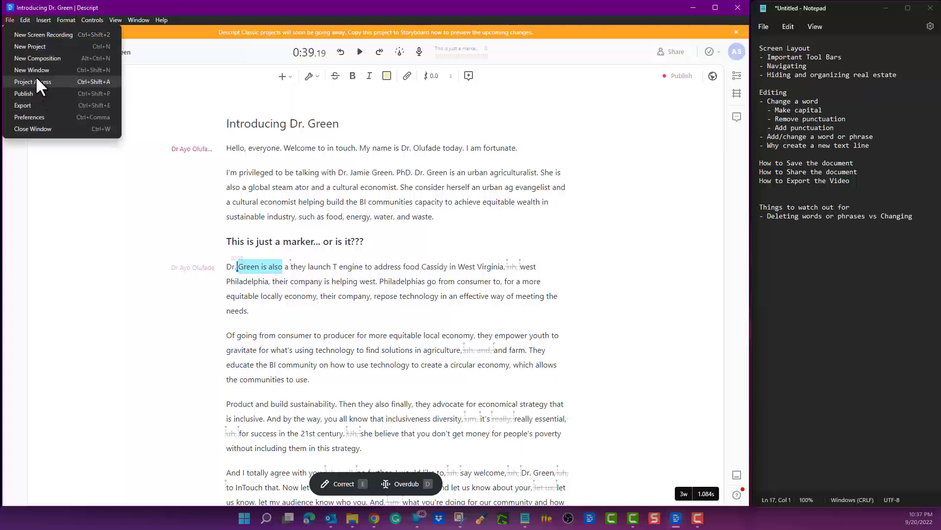
{"action": "left_click", "coordinate": [22, 13]}
{"action": "left_click", "coordinate": [24, 19]}
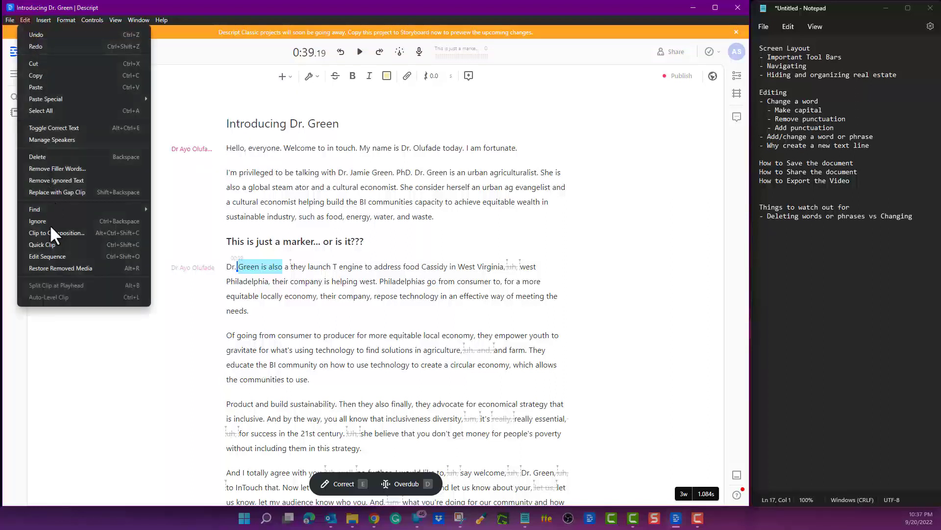
{"action": "left_click", "coordinate": [54, 268]}
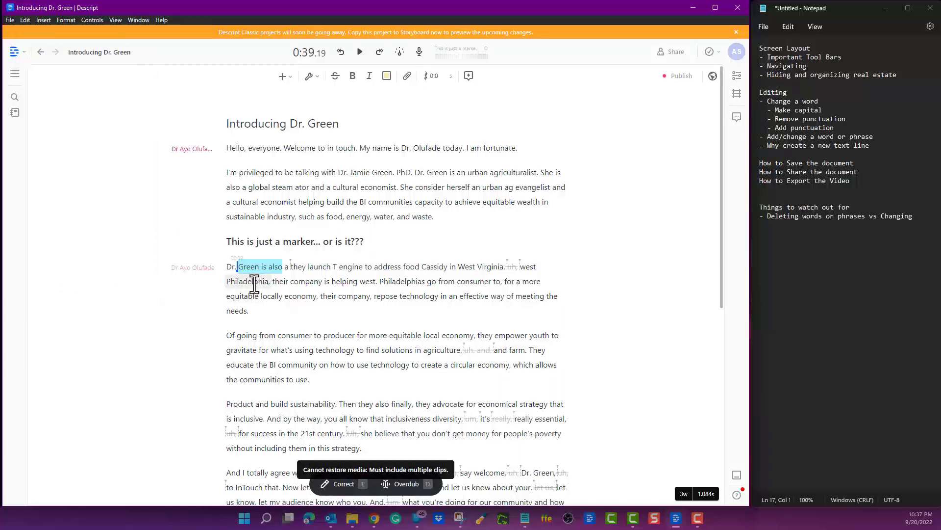
Try to restore the removed media with only the cursor placed before "is" in the same paragraph.
{"action": "left_click", "coordinate": [288, 266]}
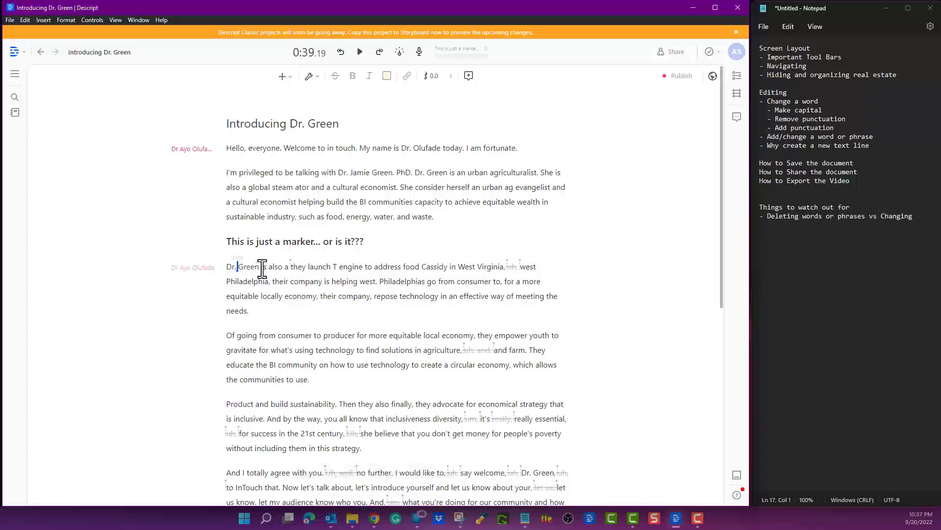
{"action": "left_click", "coordinate": [262, 268]}
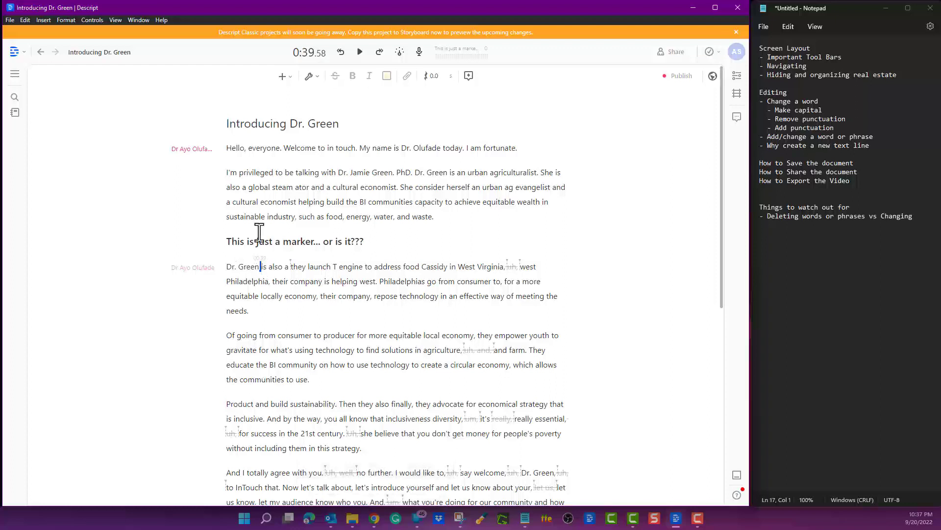
{"action": "left_click", "coordinate": [25, 20]}
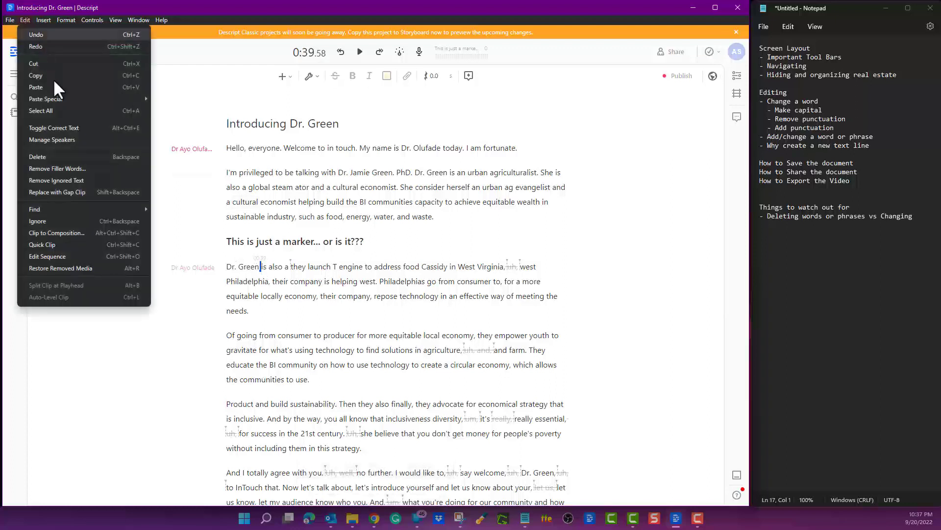
{"action": "left_click", "coordinate": [73, 267]}
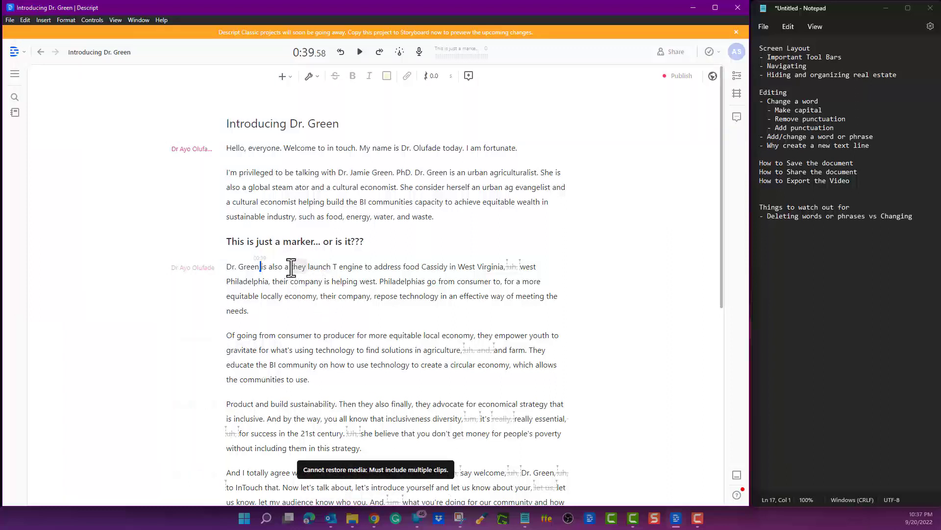
Restore the removed media between "a" and "they" by selecting both words around the cut.
{"action": "left_click_drag", "start_coordinate": [304, 267], "coordinate": [281, 265]}
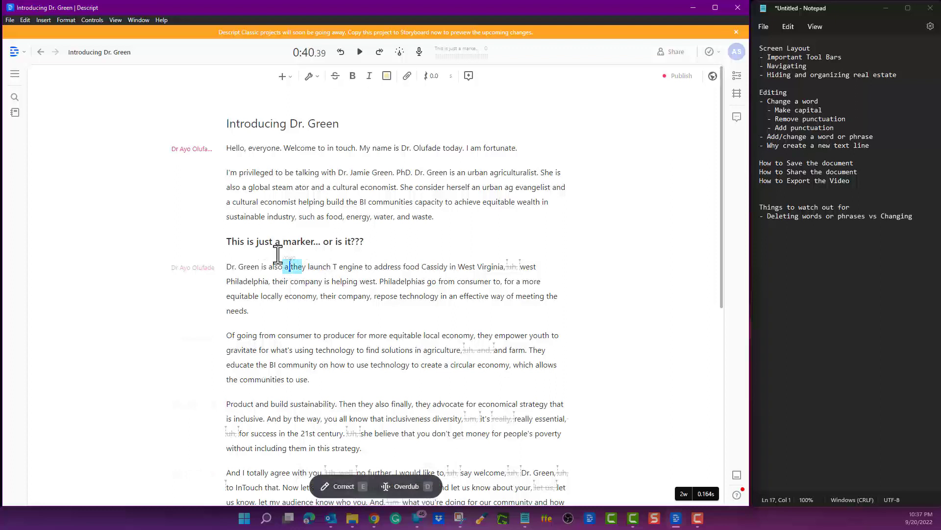
{"action": "left_click", "coordinate": [24, 21]}
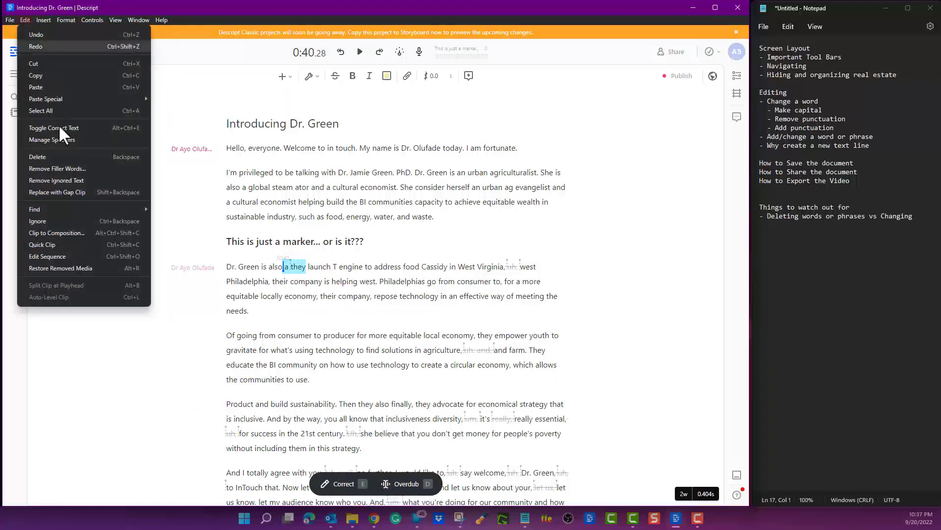
{"action": "left_click", "coordinate": [70, 265]}
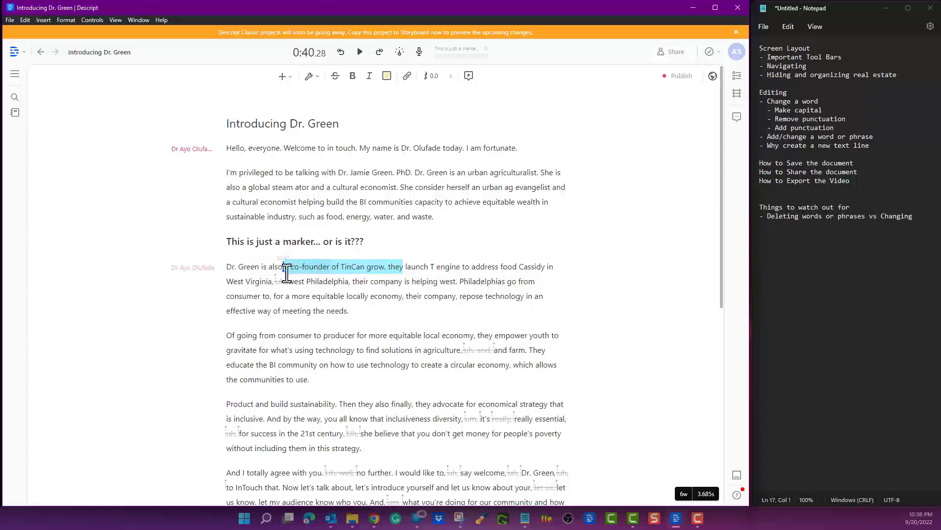
Strike out the phrase "a co-founder of TinCan grow. they" as ignored text, undo it and place the cursor before "technology".
{"action": "left_click", "coordinate": [335, 77]}
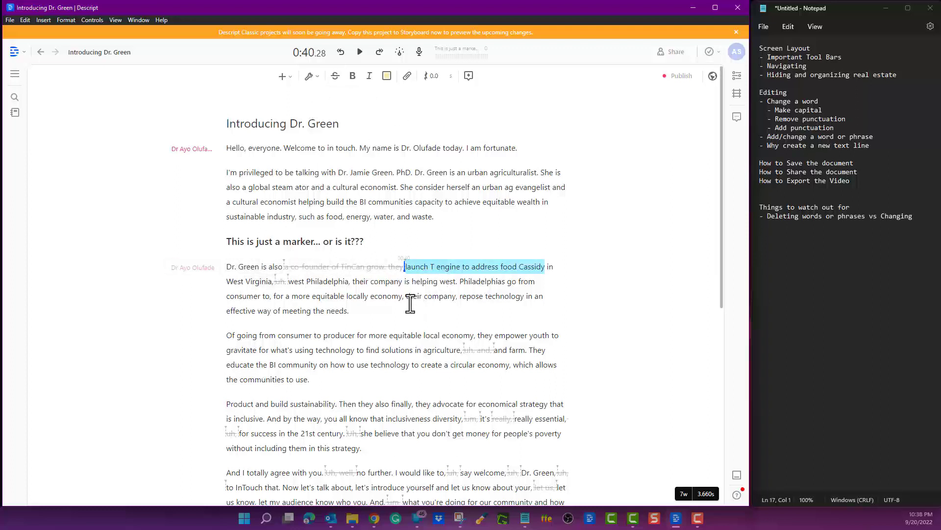
{"action": "key", "text": "ctrl+z"}
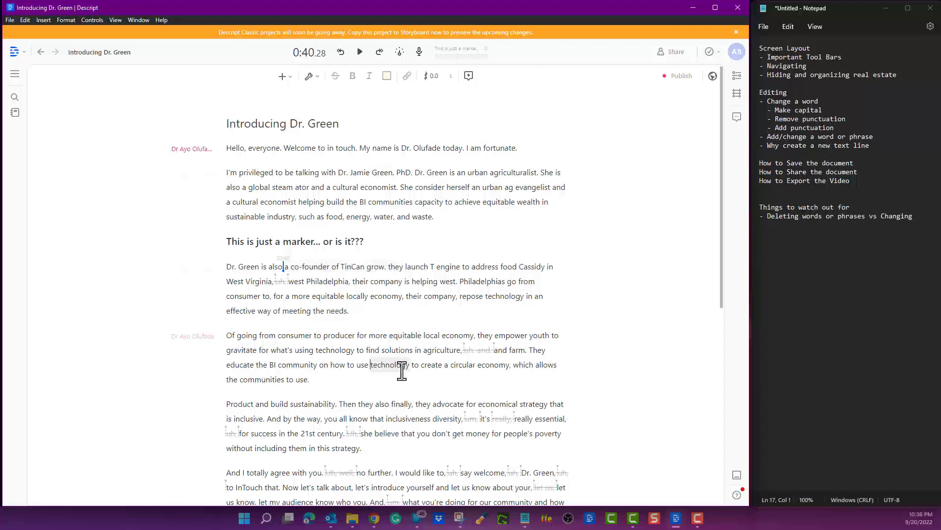
{"action": "left_click", "coordinate": [401, 368]}
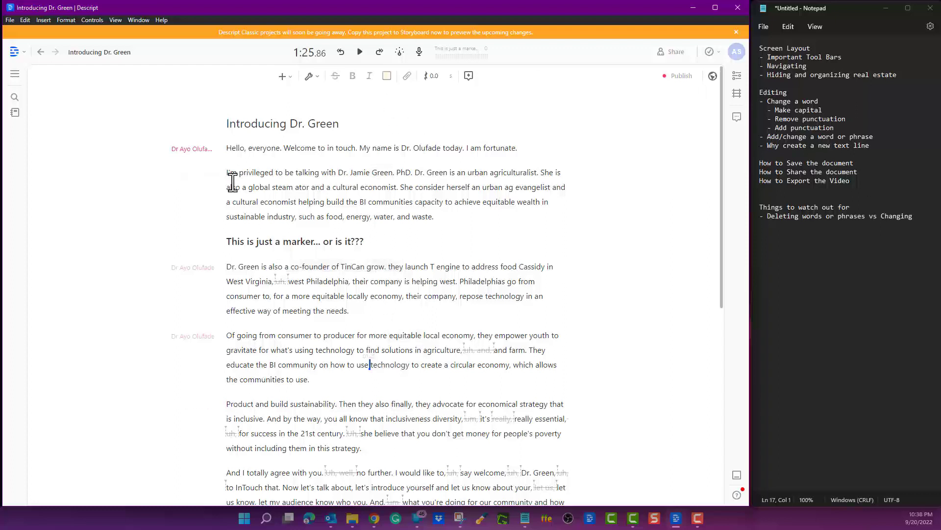